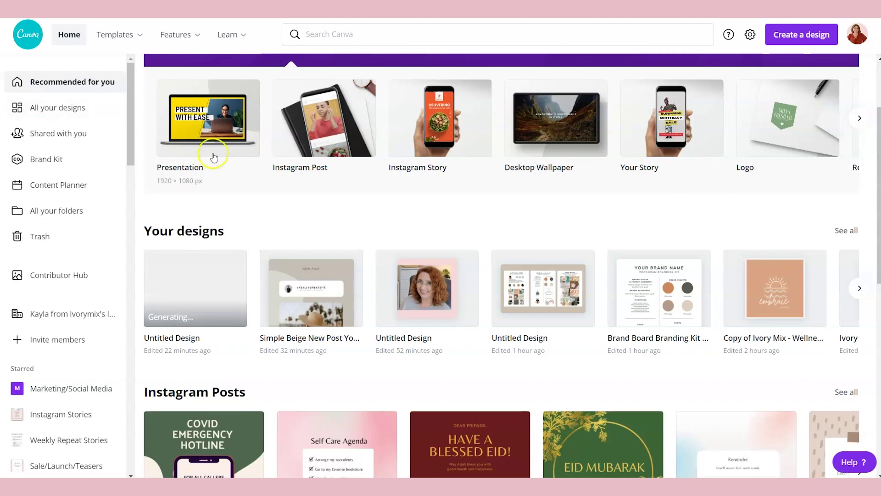
# Start a new presentation and pick the Group Weekly Updates template under Company Presentation
pyautogui.scroll(3, 261, 256)
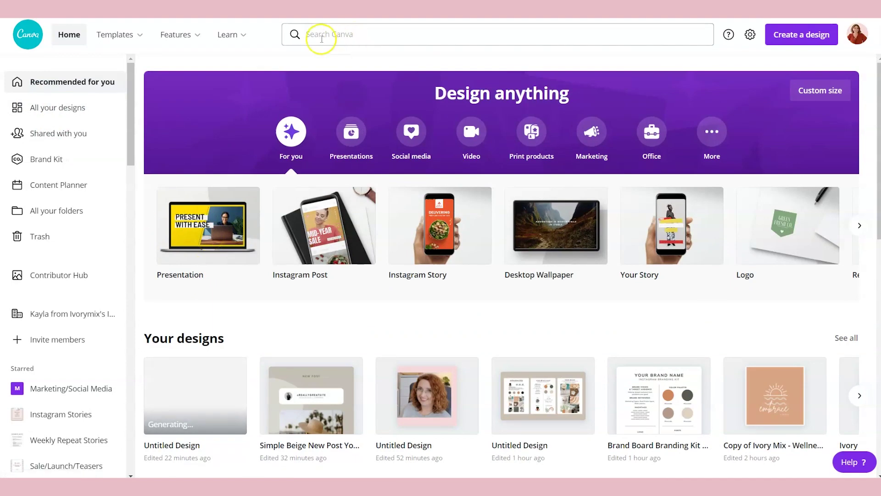
pyautogui.click(207, 251)
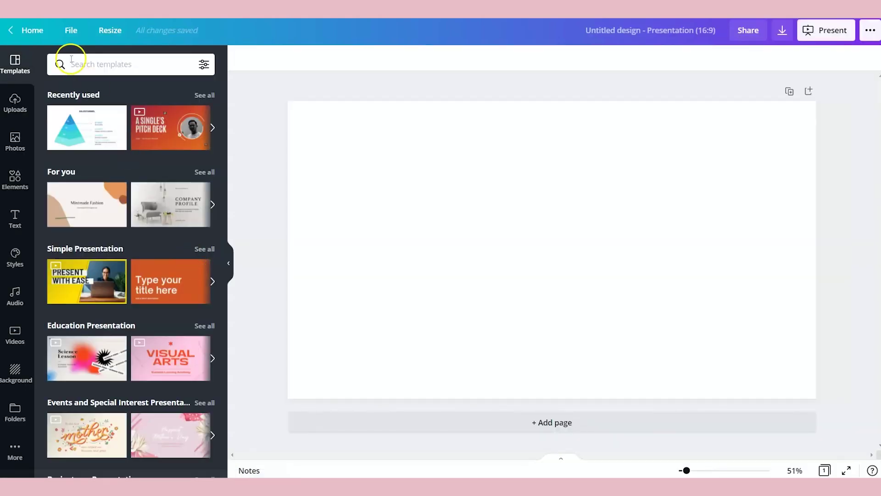
pyautogui.scroll(-10, 125, 197)
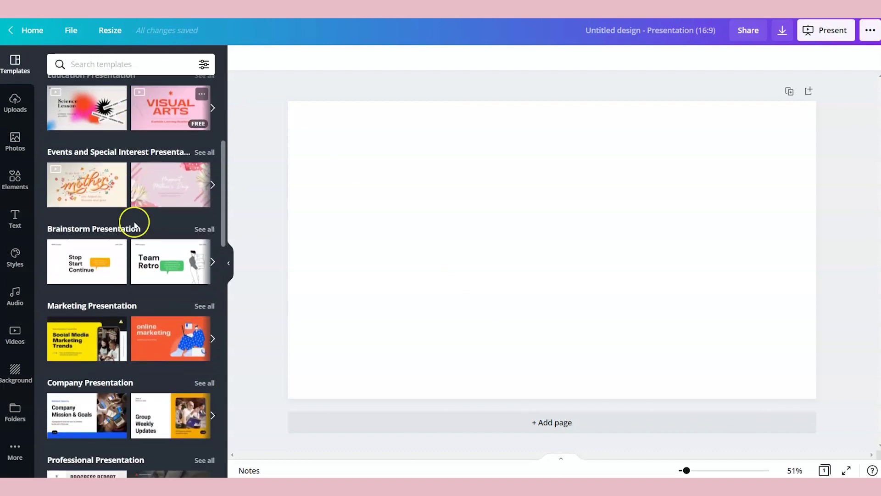
pyautogui.scroll(-1, 136, 225)
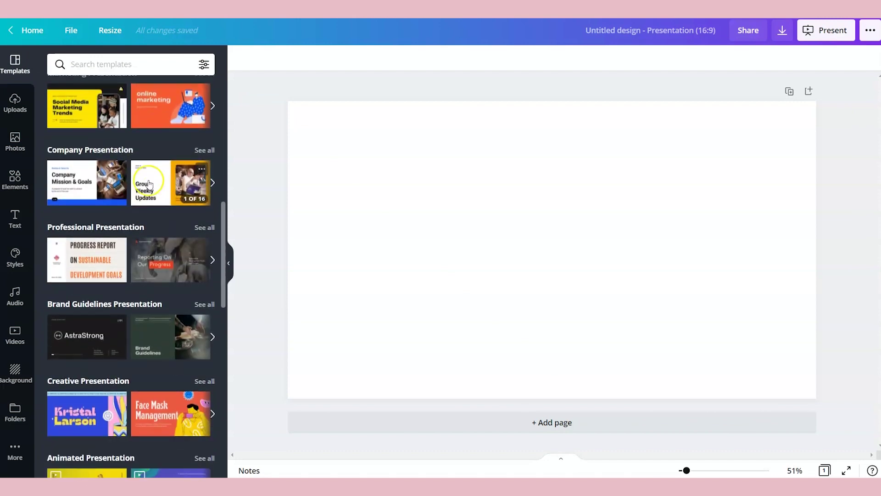
pyautogui.click(174, 191)
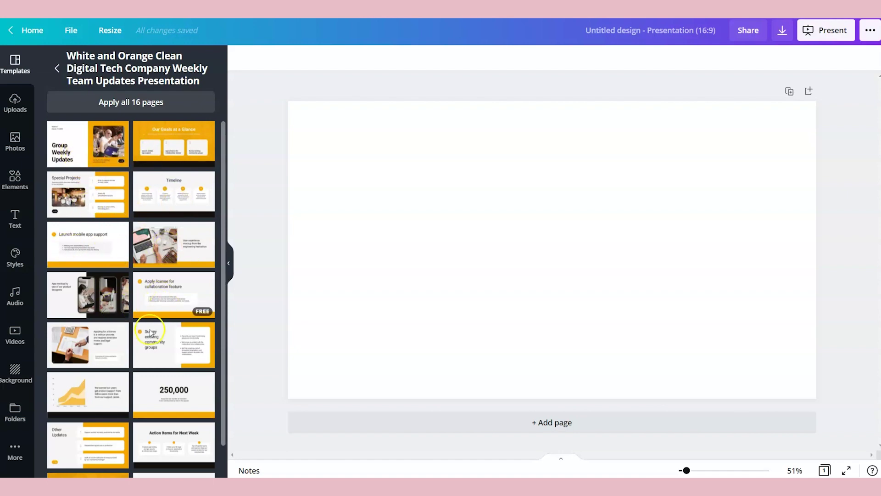
pyautogui.scroll(-1, 148, 338)
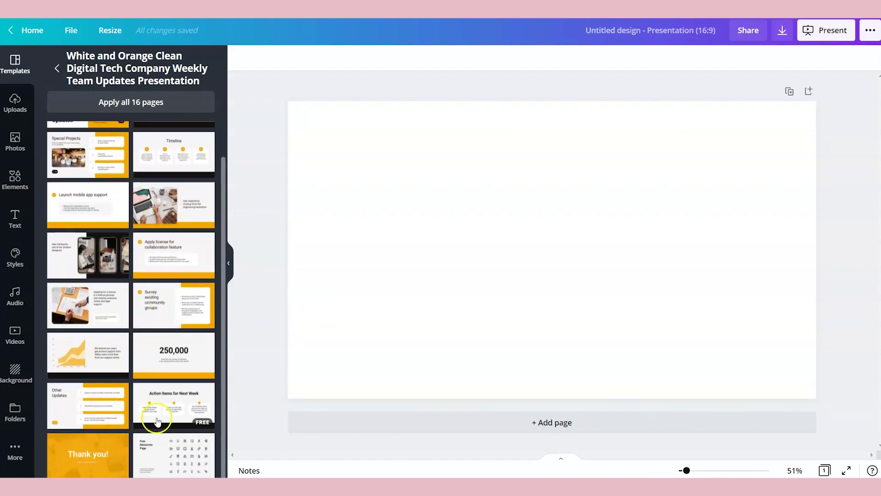
pyautogui.scroll(1, 137, 192)
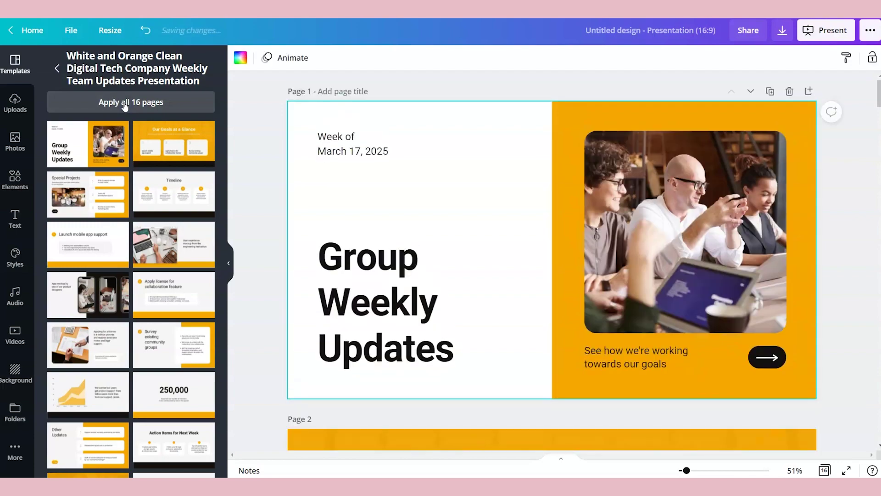
# Review the Group Weekly Updates pages down to page 16, then return to the top
pyautogui.scroll(-20, 295, 205)
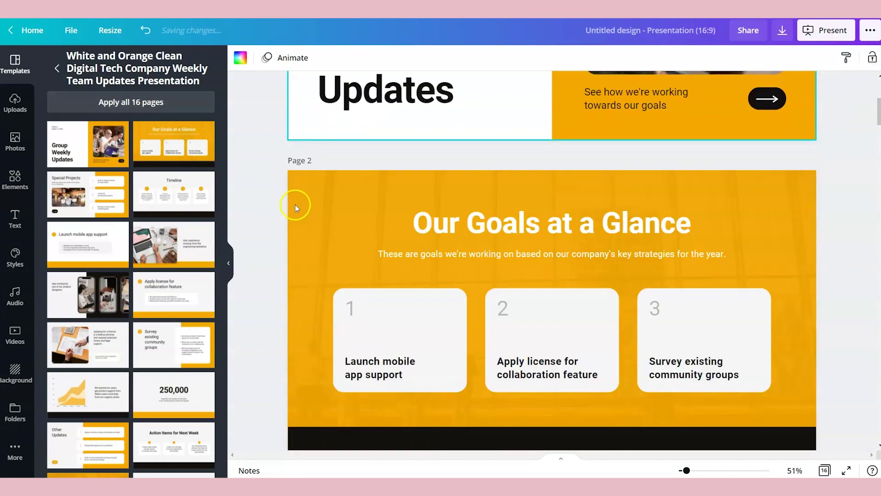
pyautogui.scroll(-20, 293, 276)
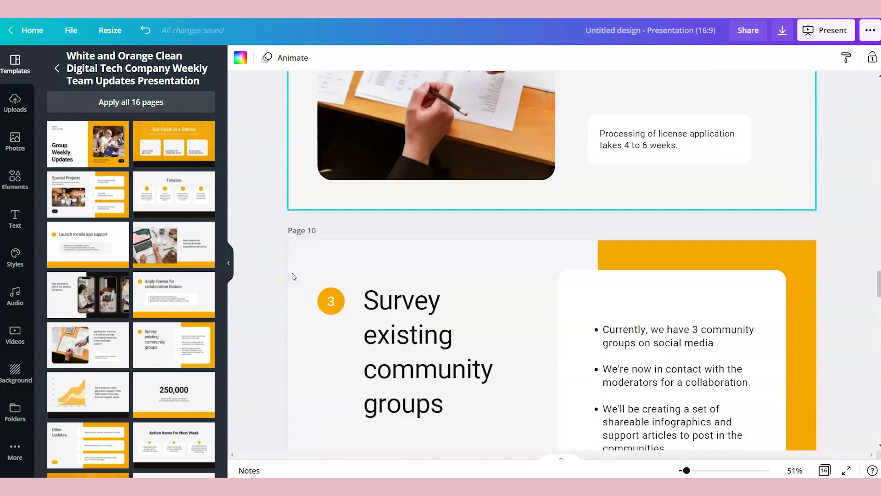
pyautogui.scroll(-5, 287, 307)
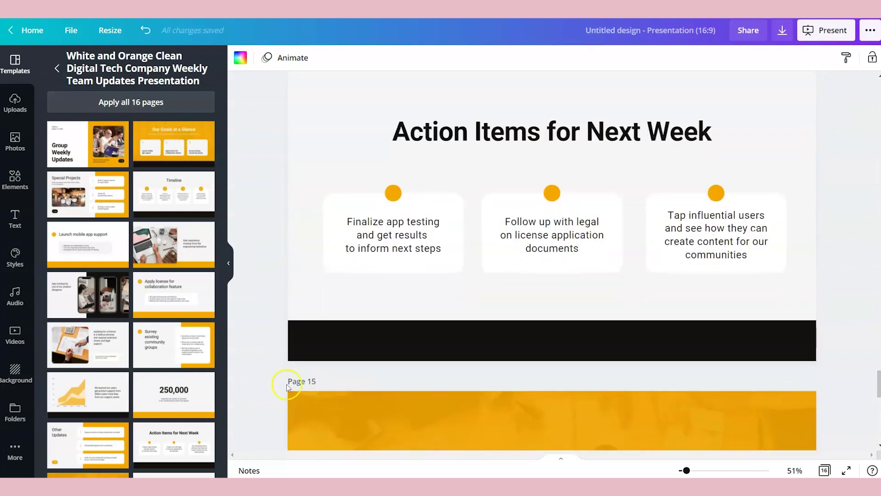
pyautogui.scroll(-8, 251, 281)
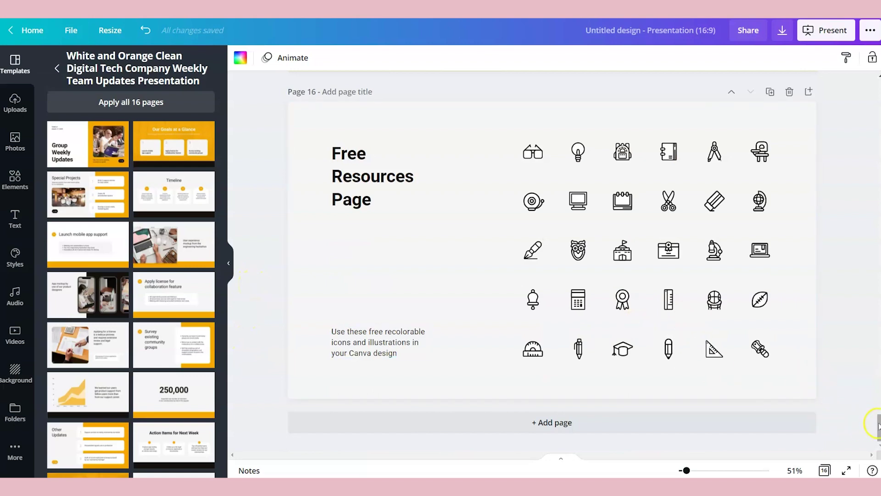
pyautogui.moveTo(877, 424); pyautogui.dragTo(857, 68)
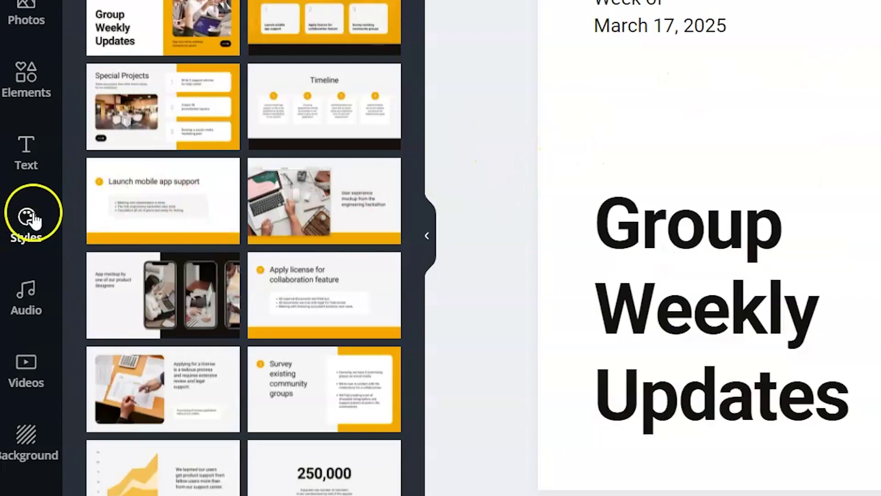
pyautogui.click(19, 254)
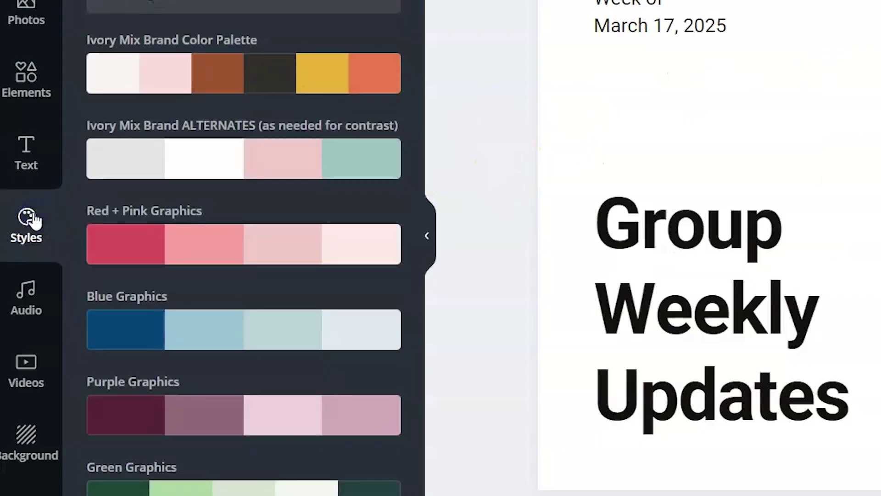
# Apply the Ivory Mix palette in yellow and ivory, plus Muli Bold/Regular fonts, to all pages
pyautogui.click(118, 75)
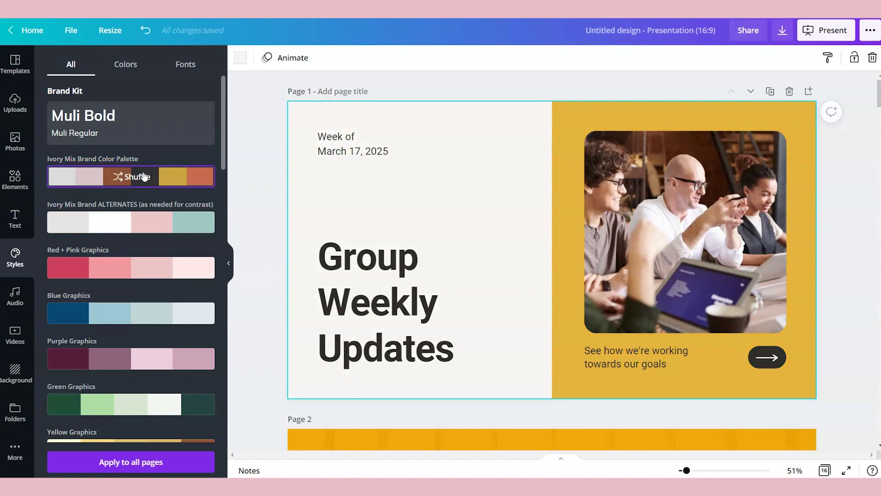
pyautogui.click(141, 176)
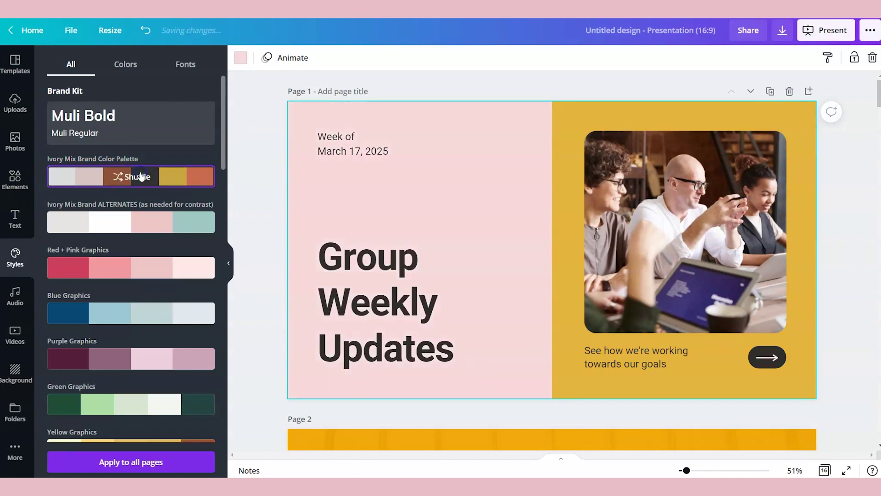
pyautogui.click(142, 176)
pyautogui.click(141, 176)
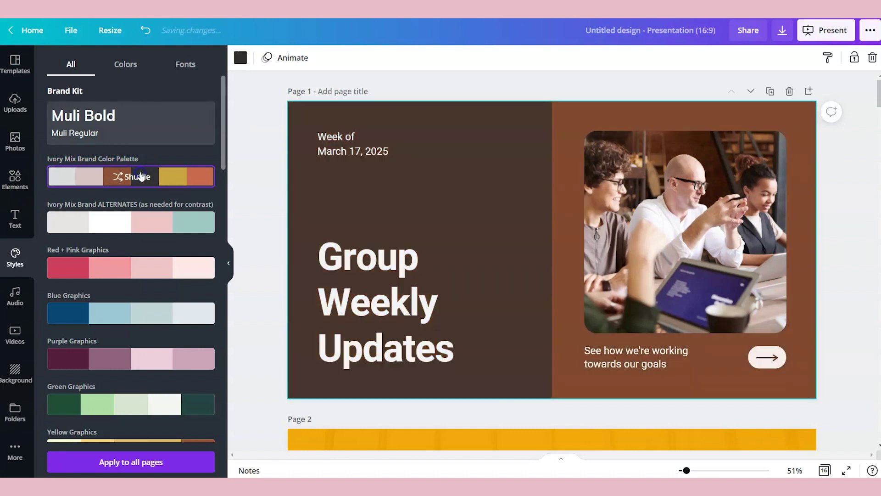
pyautogui.click(141, 176)
pyautogui.click(141, 176)
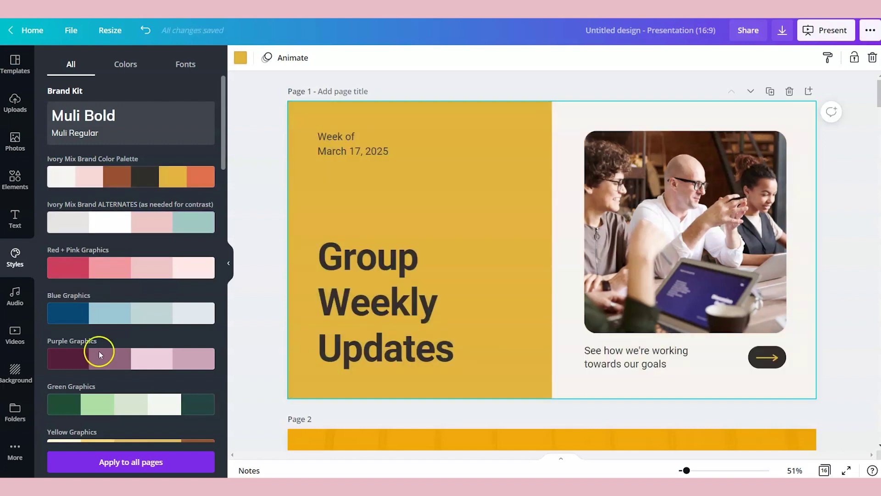
pyautogui.click(129, 462)
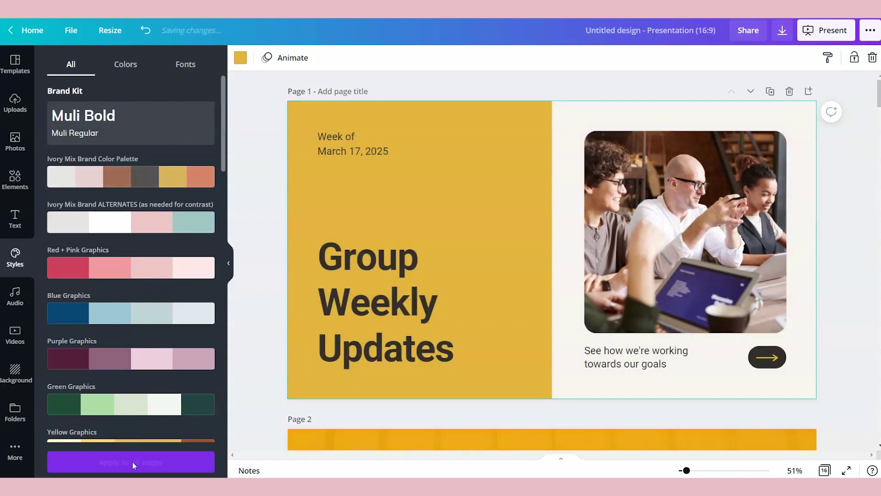
pyautogui.click(118, 136)
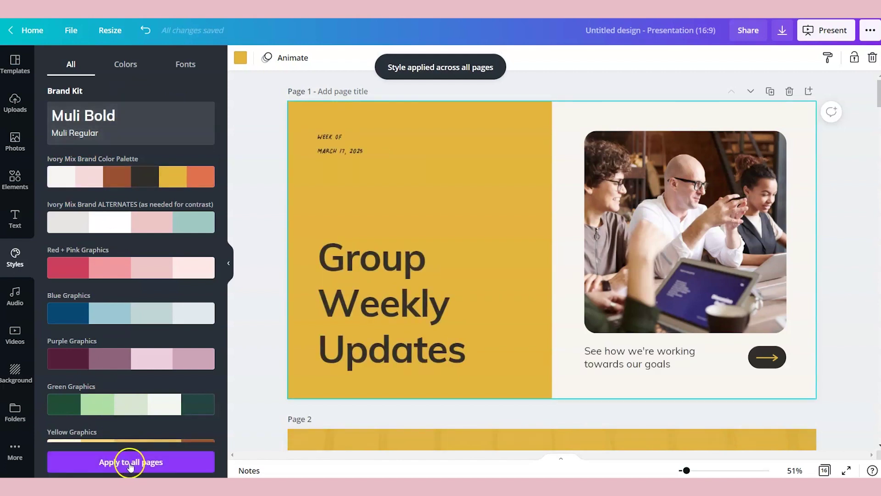
pyautogui.click(129, 462)
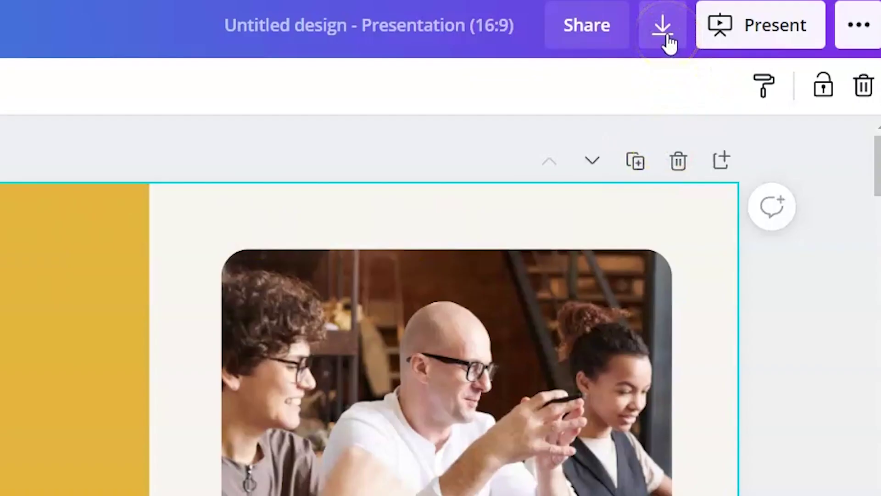
# Check the download options without downloading, then choose the Standard presentation type under Present
pyautogui.click(786, 37)
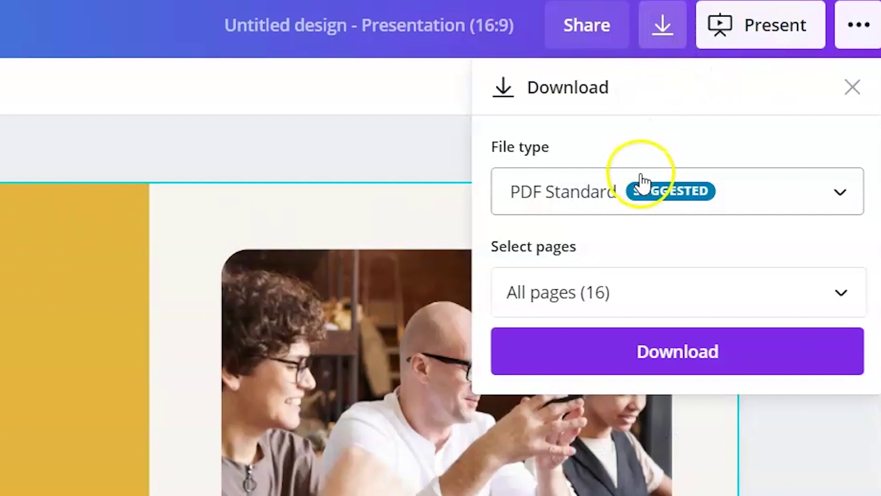
pyautogui.click(460, 137)
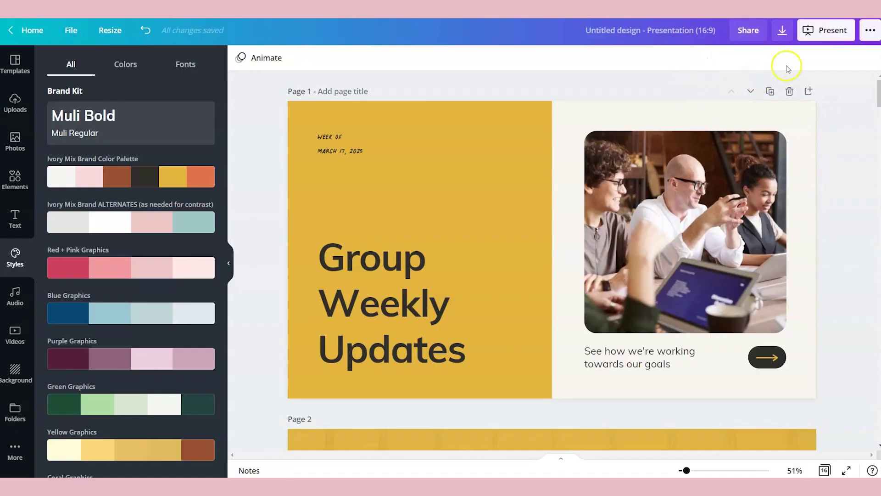
pyautogui.click(813, 32)
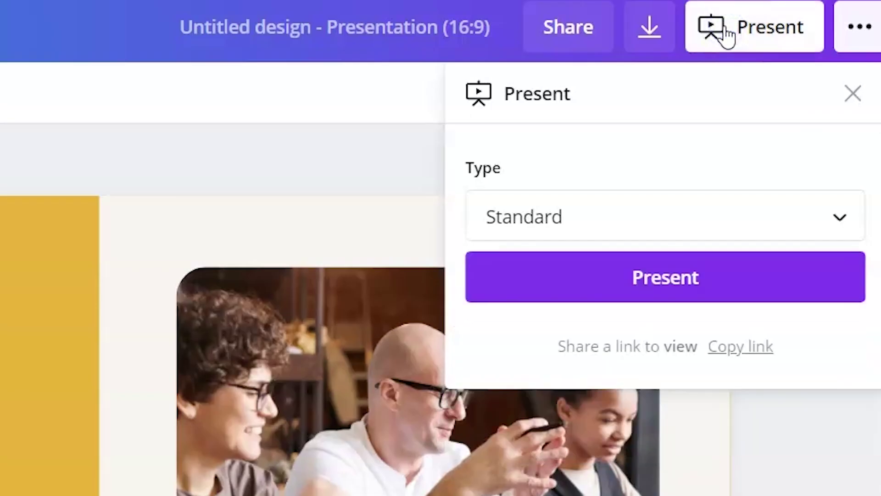
pyautogui.click(783, 109)
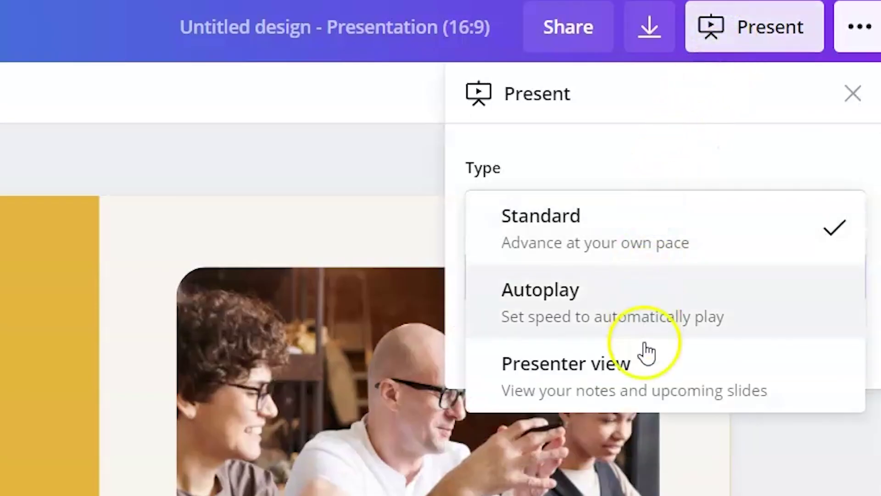
pyautogui.click(629, 240)
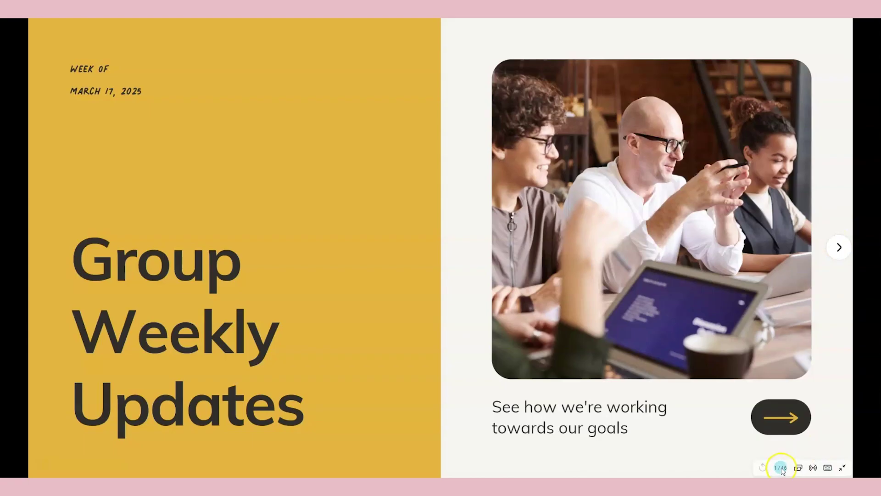
# Present from slide 1 and advance to slide 5, 'Launch mobile app support', then open presenter view
pyautogui.click(51, 250)
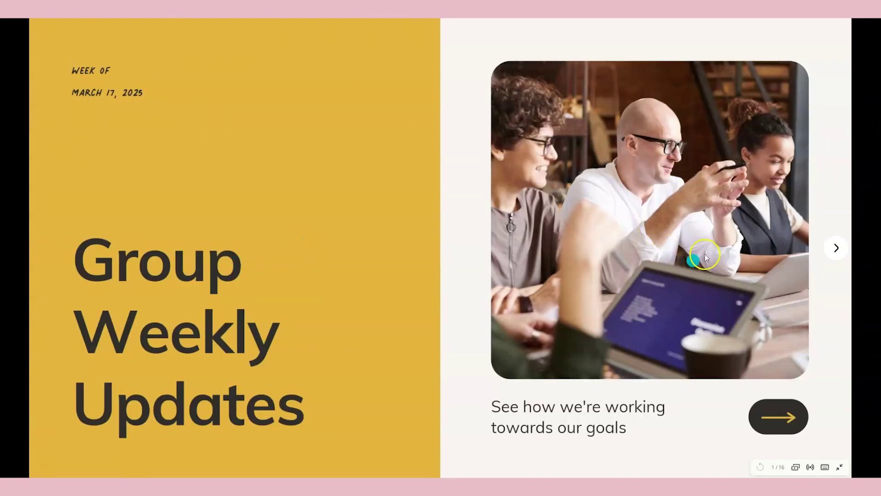
pyautogui.click(835, 248)
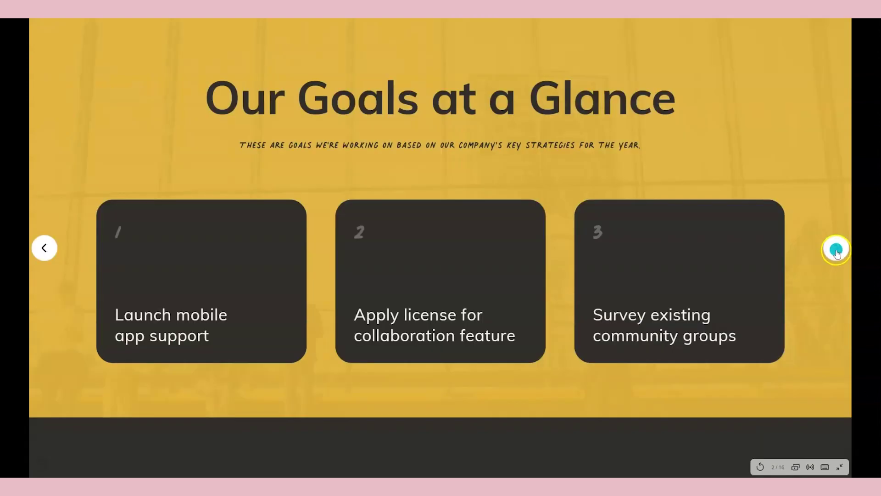
pyautogui.click(836, 250)
pyautogui.click(836, 251)
pyautogui.click(836, 250)
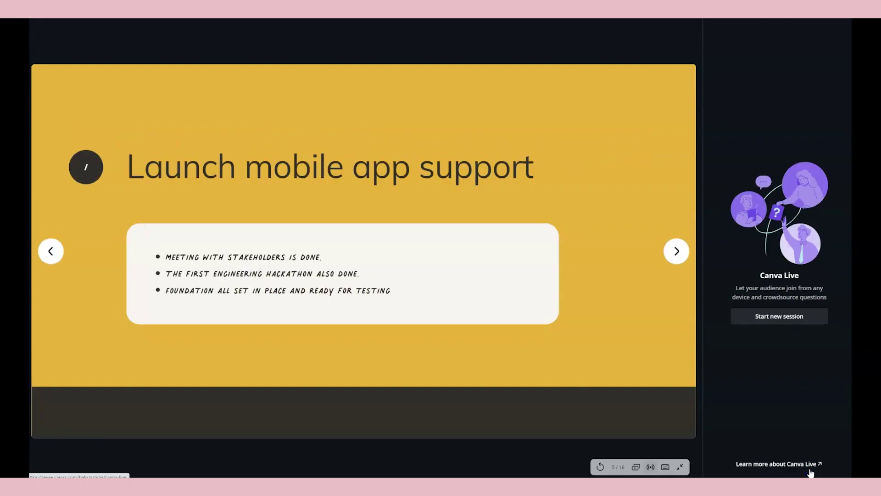
pyautogui.click(736, 147)
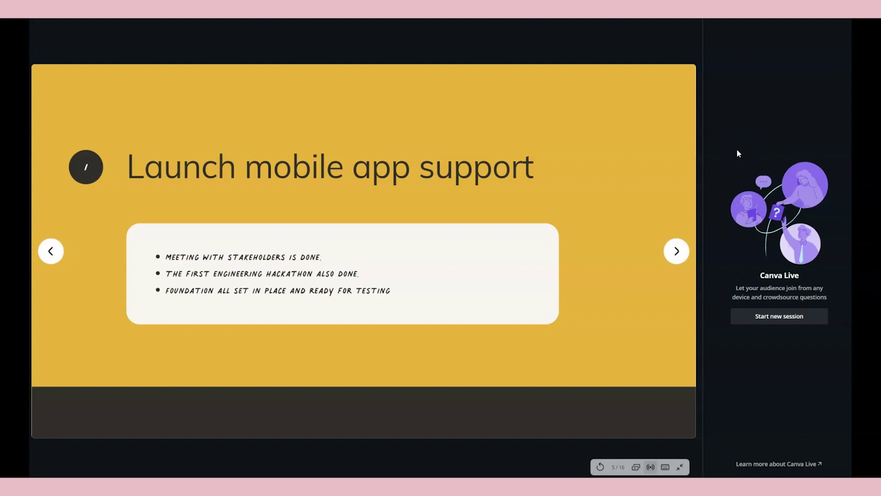
pyautogui.click(682, 336)
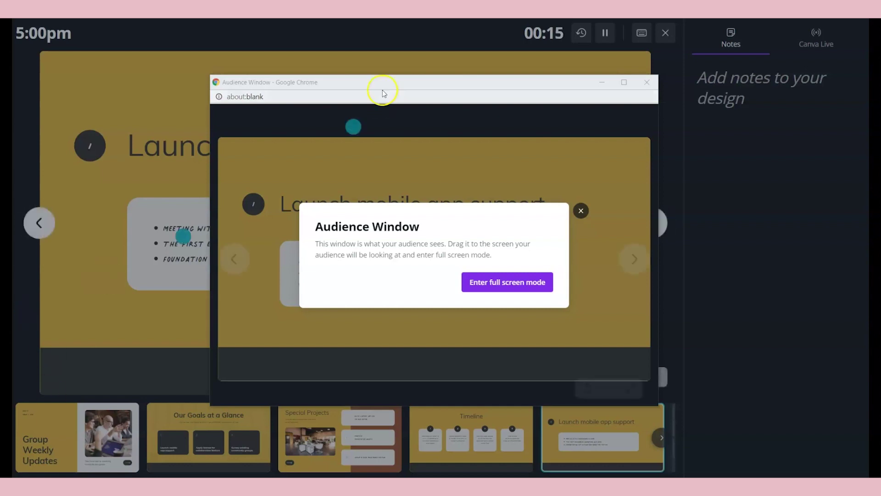
# Move the audience window off to the side and dismiss the audience and presenter window notices
pyautogui.moveTo(387, 86)
pyautogui.mouseDown()
pyautogui.moveTo(338, 126)
pyautogui.moveTo(384, 86)
pyautogui.mouseUp()
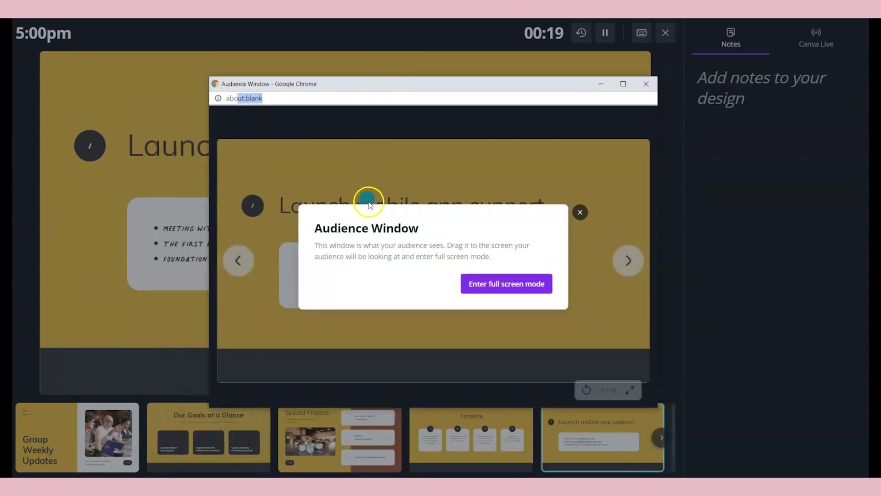
pyautogui.click(580, 212)
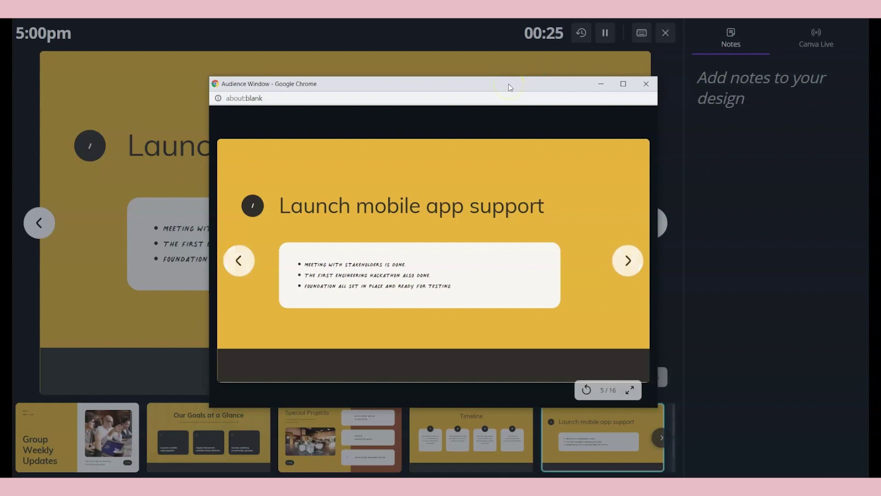
pyautogui.moveTo(508, 84); pyautogui.dragTo(2, 98)
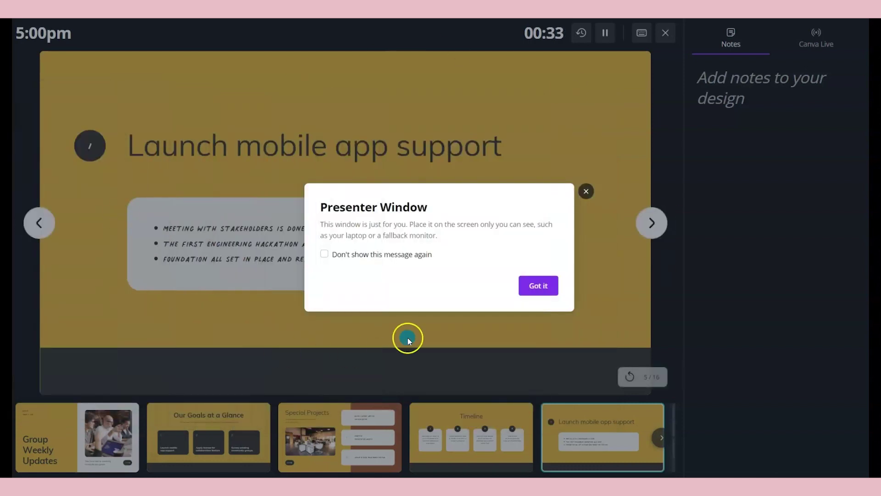
pyautogui.click(586, 191)
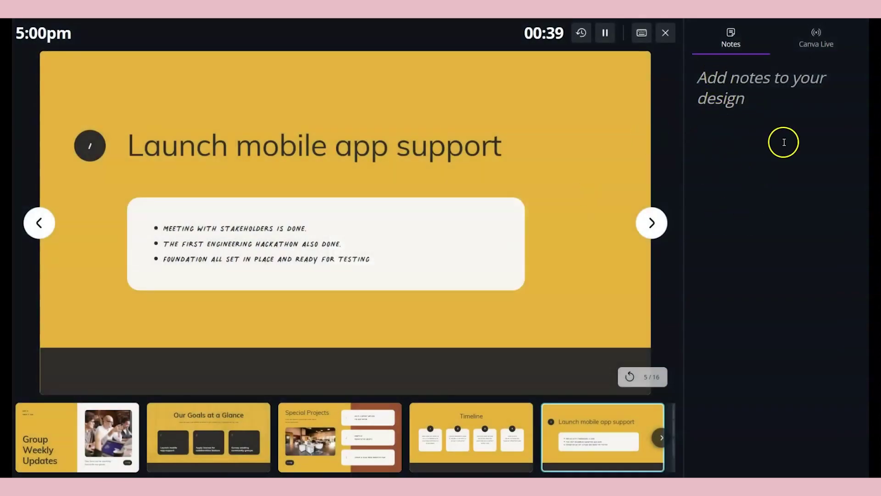
# Jump through Our Goals, Special Projects and Timeline to Launch mobile app support, then exit presenter view
pyautogui.click(205, 425)
pyautogui.click(362, 422)
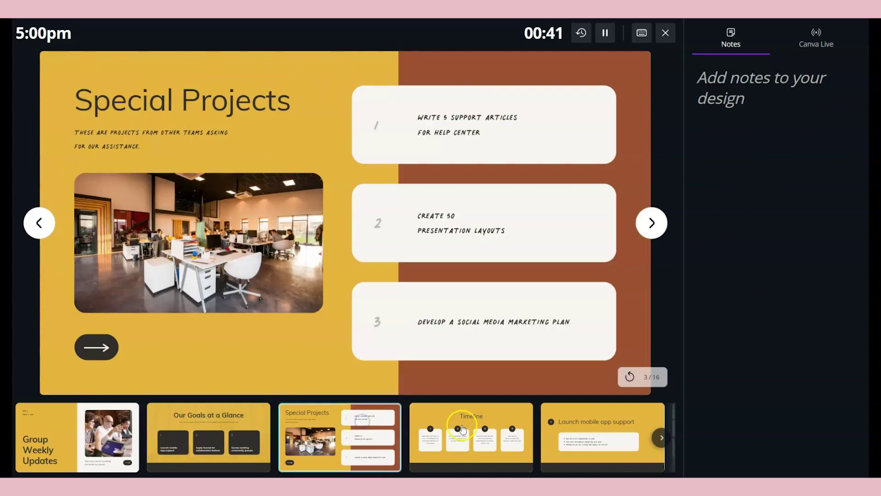
pyautogui.click(461, 422)
pyautogui.click(566, 424)
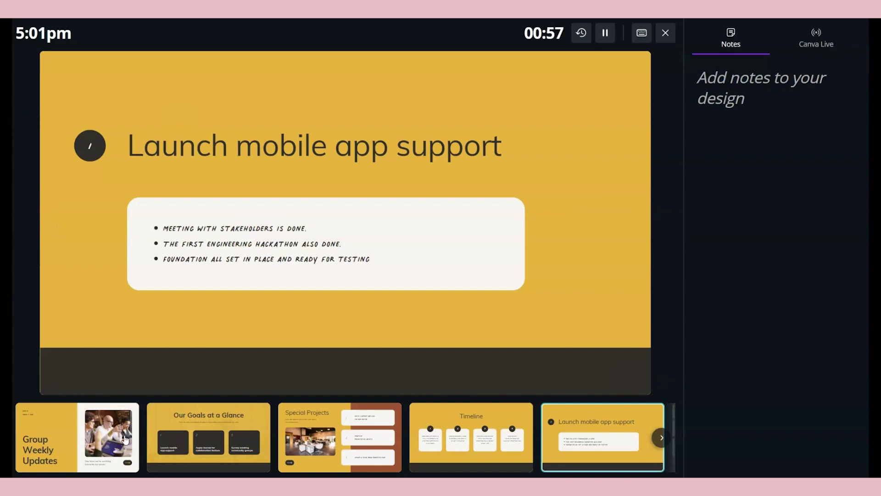
pyautogui.click(155, 456)
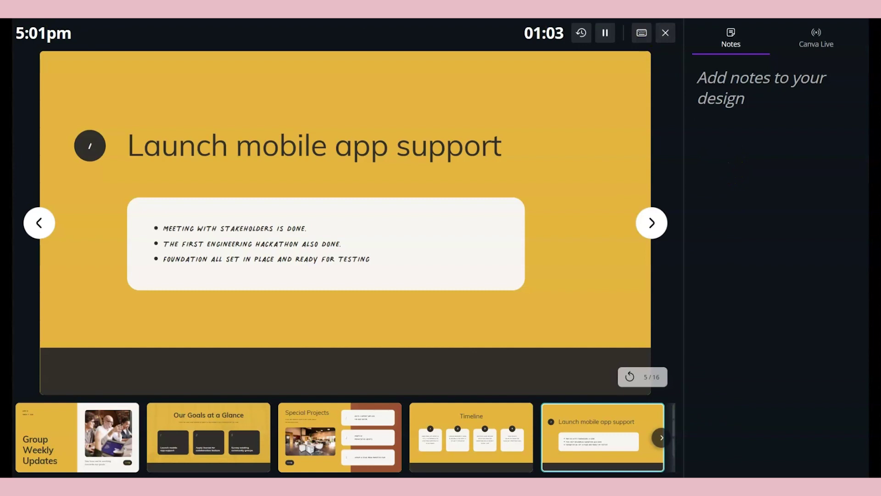
pyautogui.click(666, 32)
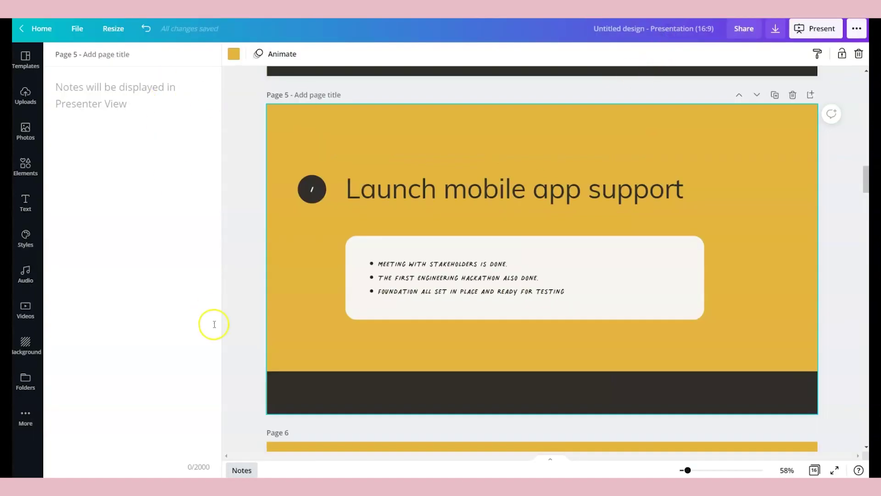
# Deselect the page and show the empty presenter notes, placing the cursor in the notes area
pyautogui.click(237, 321)
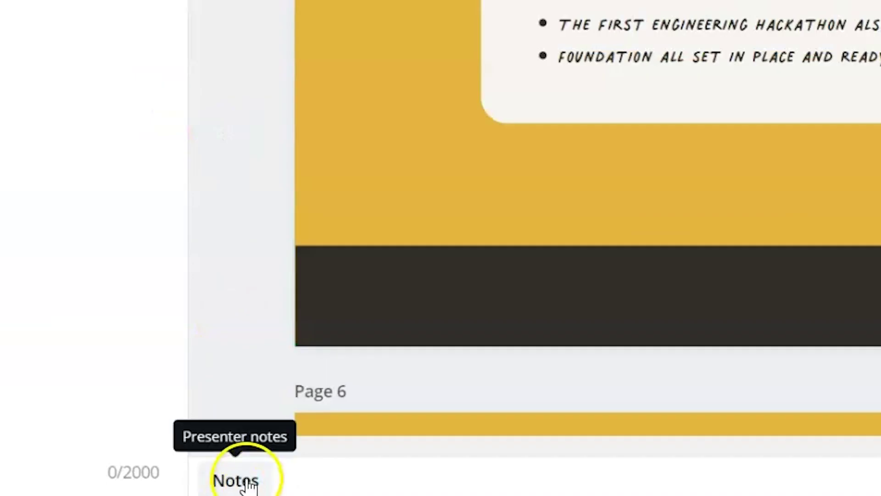
pyautogui.click(246, 471)
pyautogui.click(247, 480)
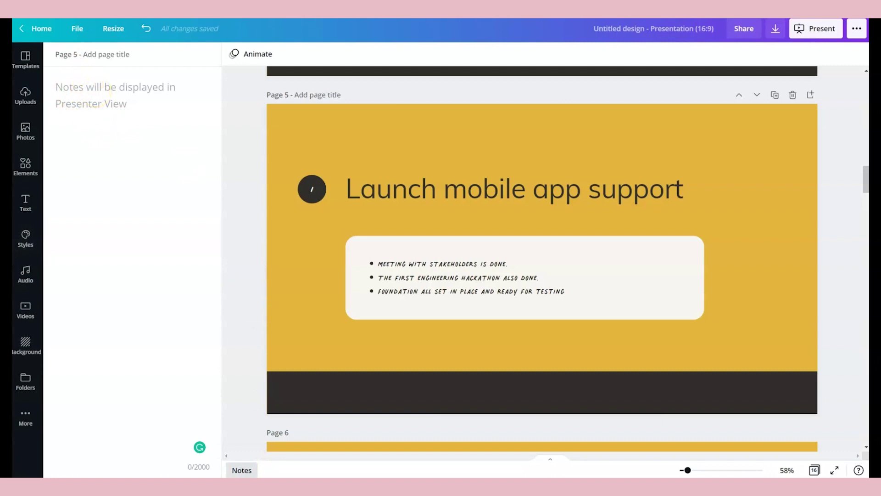
pyautogui.click(71, 86)
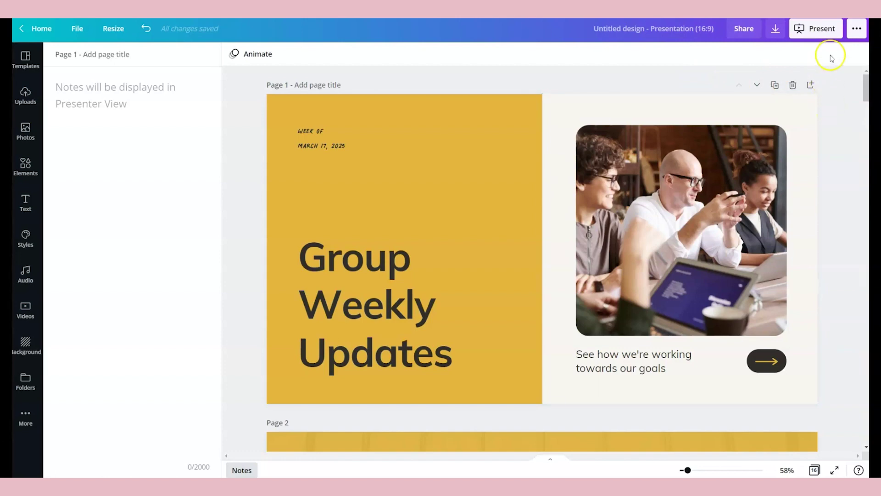
# Choose Present and record from the ... menu and go to the recording studio
pyautogui.click(856, 29)
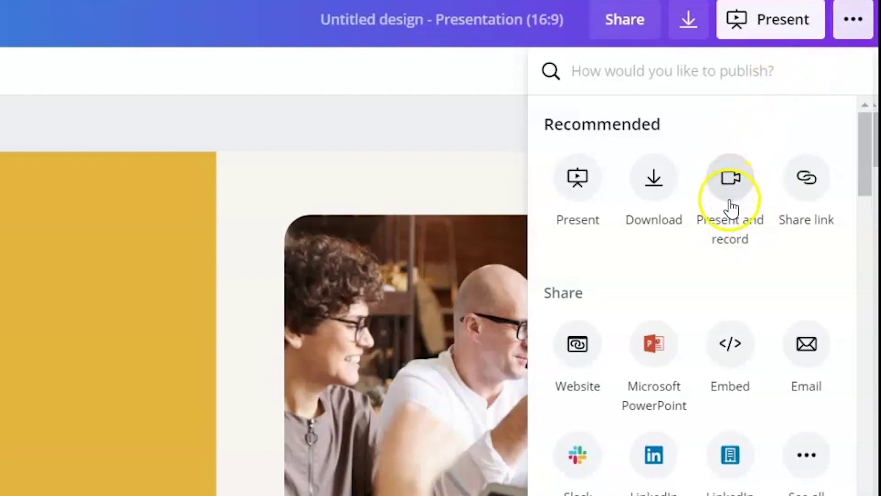
pyautogui.click(724, 202)
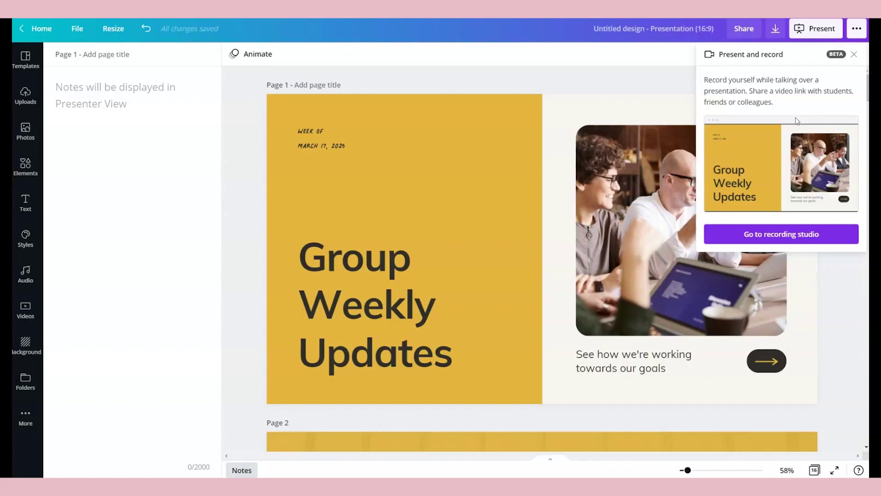
pyautogui.click(451, 89)
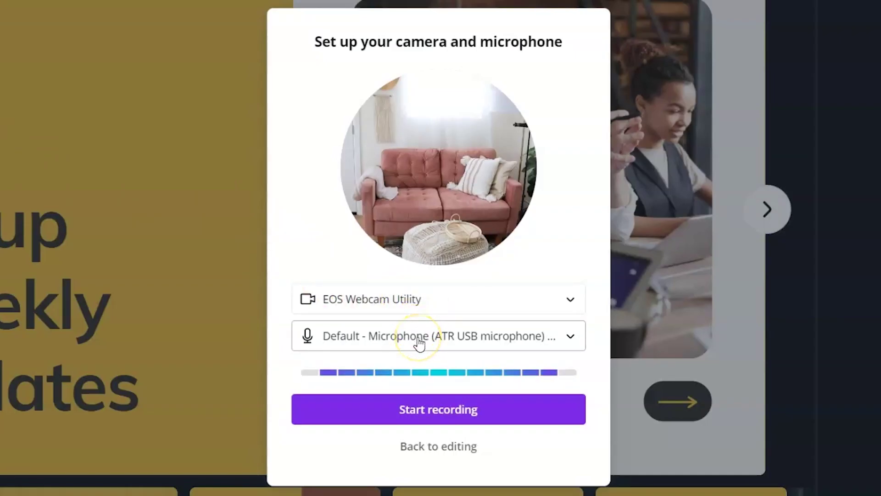
# Record an 8-second talk over the title slide, pausing and resuming once, then finish it
pyautogui.click(441, 413)
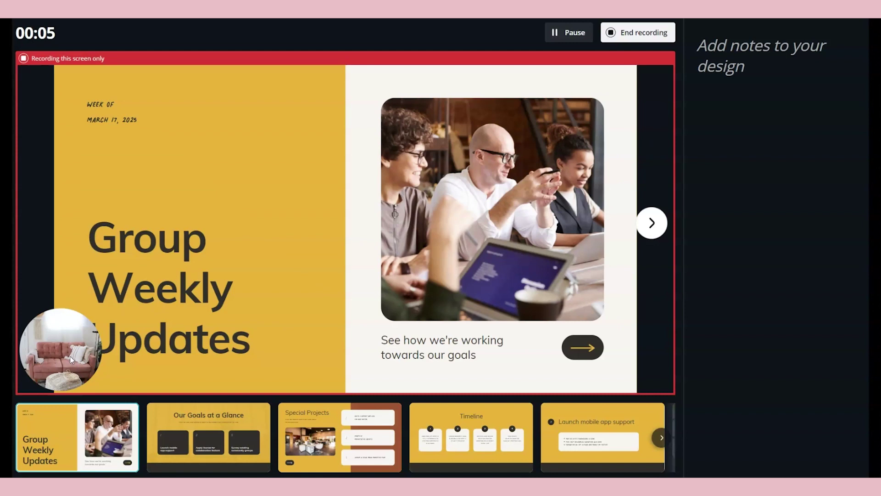
pyautogui.click(563, 40)
pyautogui.click(584, 32)
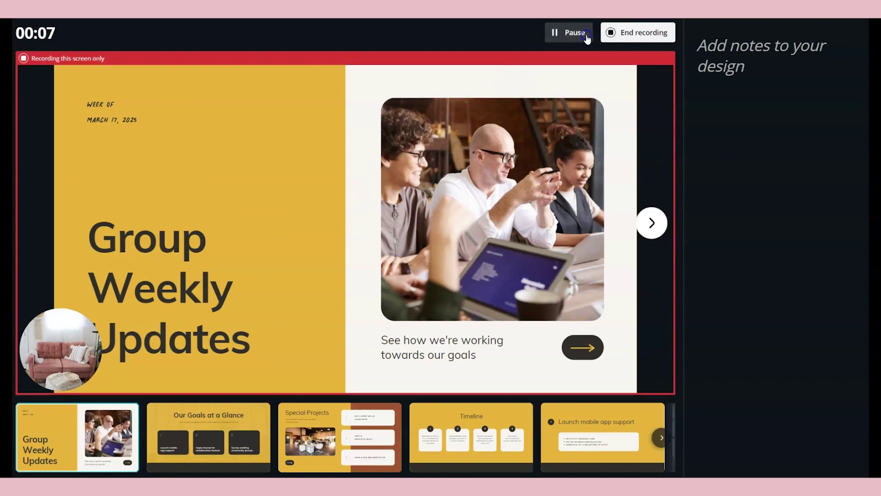
pyautogui.click(584, 34)
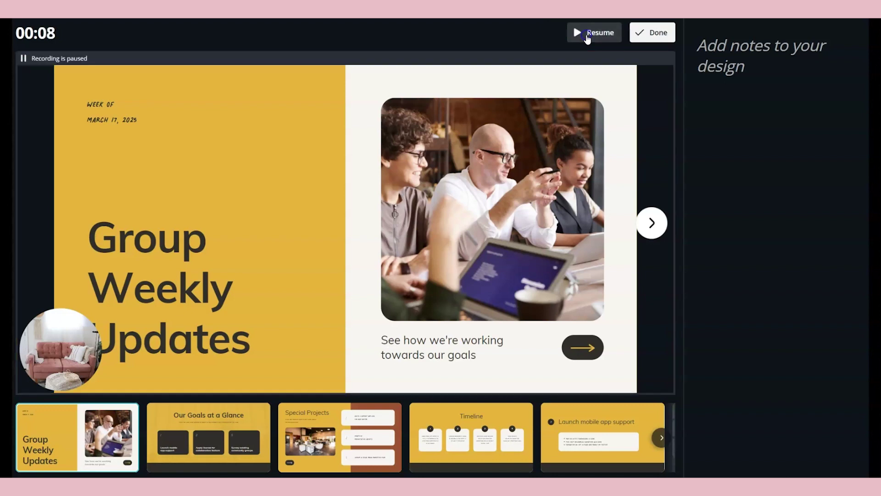
pyautogui.click(631, 36)
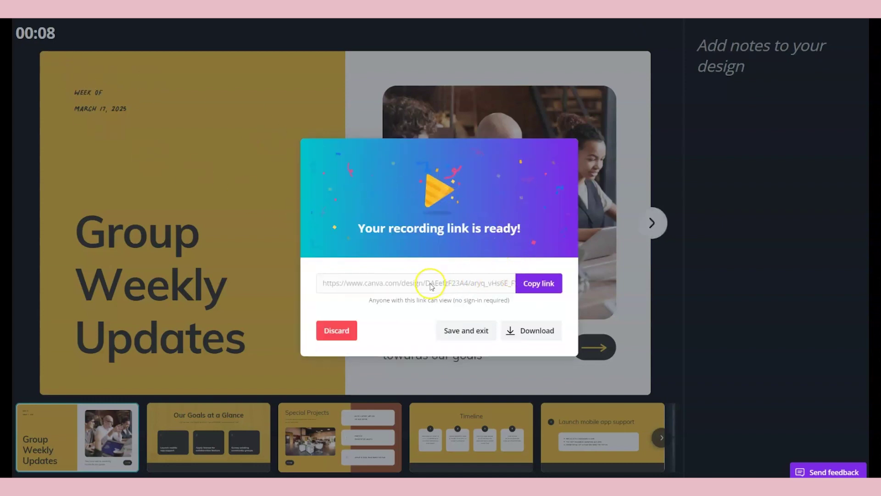
# Copy the recording's share link, download the recording, then Save and exit to the editor
pyautogui.click(529, 283)
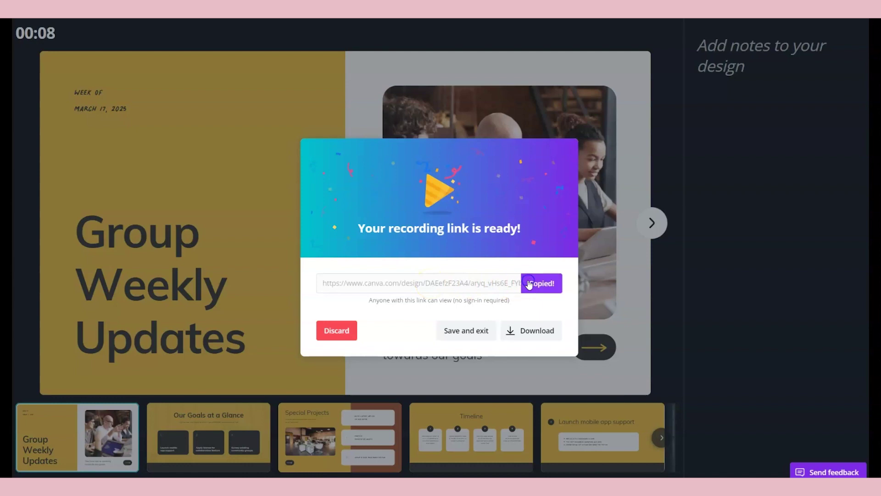
pyautogui.click(510, 333)
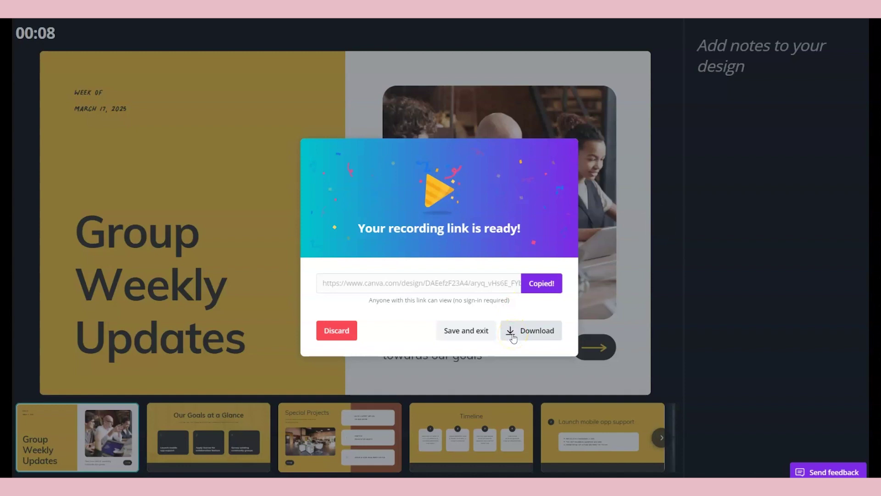
pyautogui.click(512, 336)
pyautogui.click(474, 336)
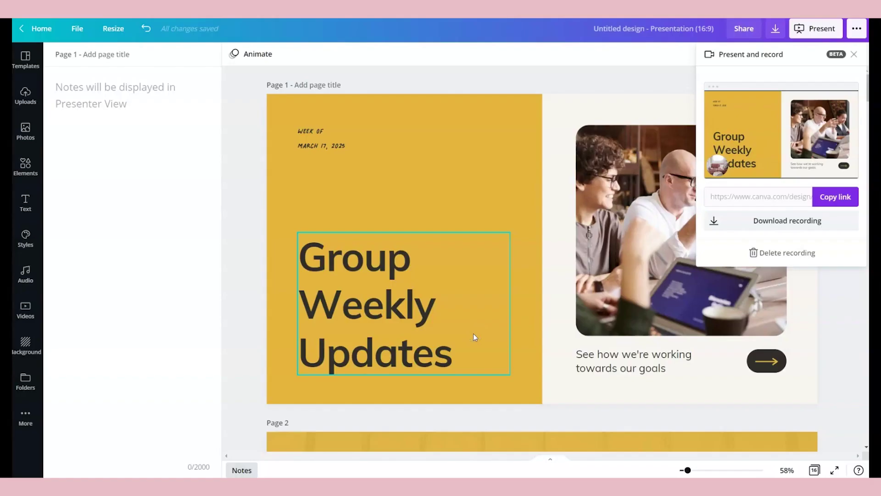
# Deselect the title, open Elements and scroll down and back up through the deck's pages
pyautogui.click(163, 150)
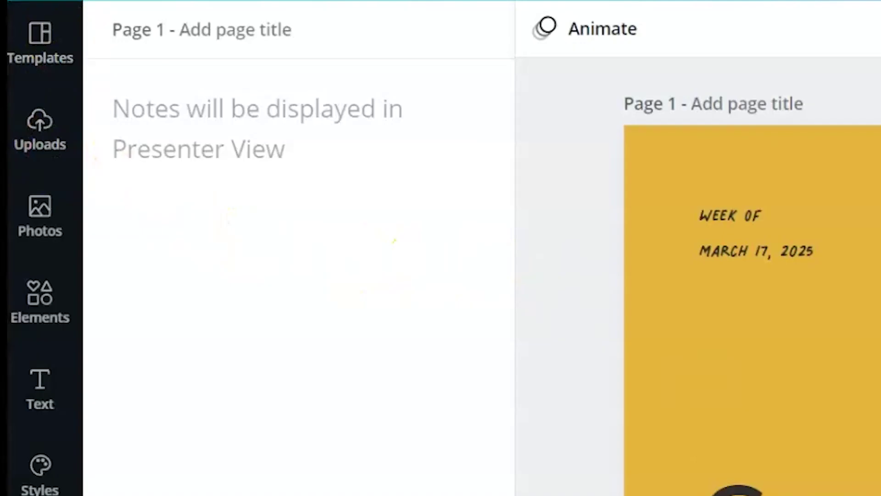
pyautogui.click(40, 298)
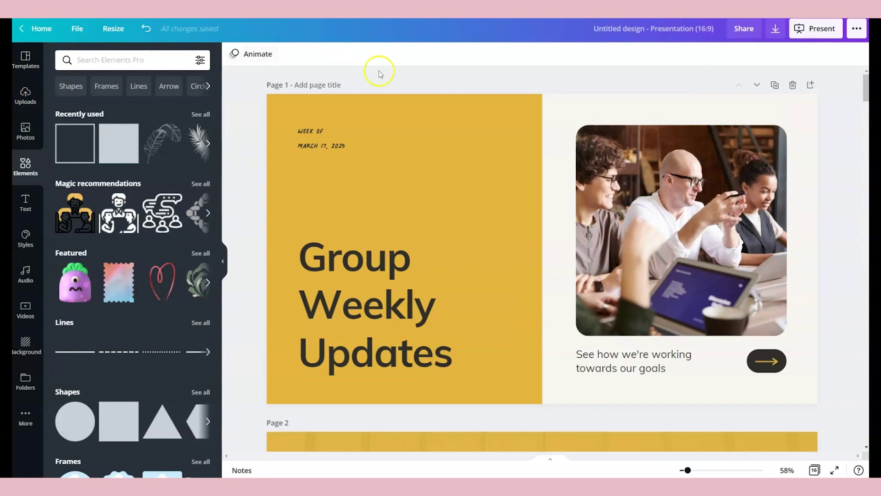
pyautogui.scroll(-10, 400, 78)
pyautogui.scroll(-12, 522, 274)
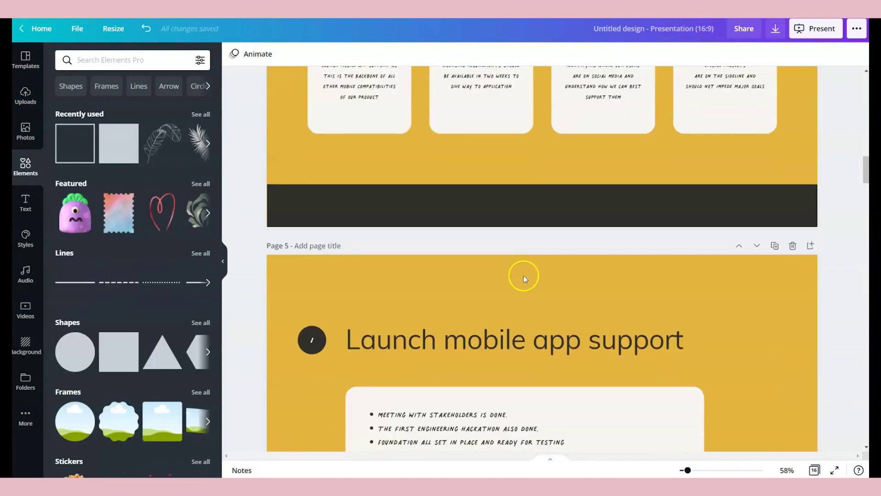
pyautogui.scroll(18, 525, 275)
pyautogui.scroll(2, 525, 275)
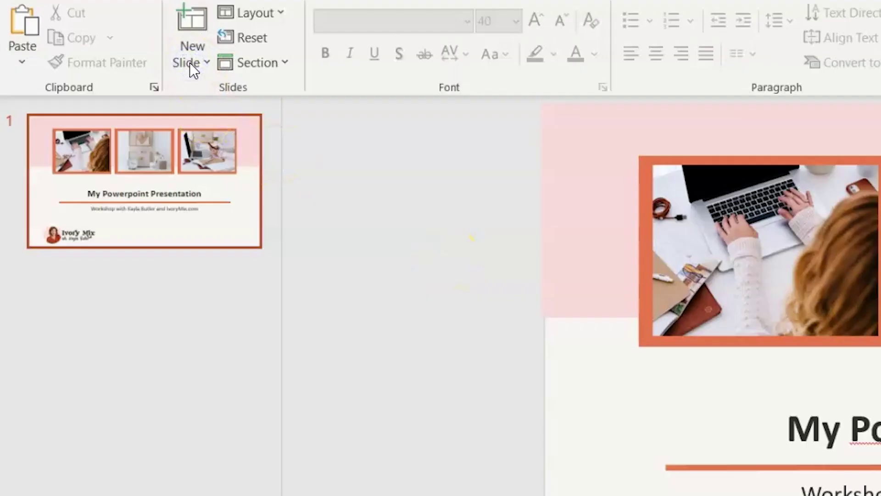
# Insert slides from the Welcome Sequence Workshop Presentation Word outline, making a 40-slide deck
pyautogui.click(189, 63)
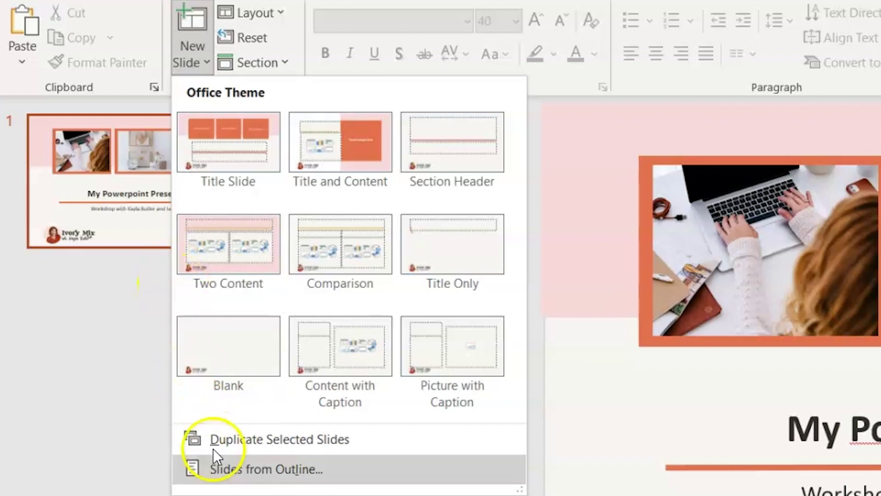
pyautogui.click(262, 464)
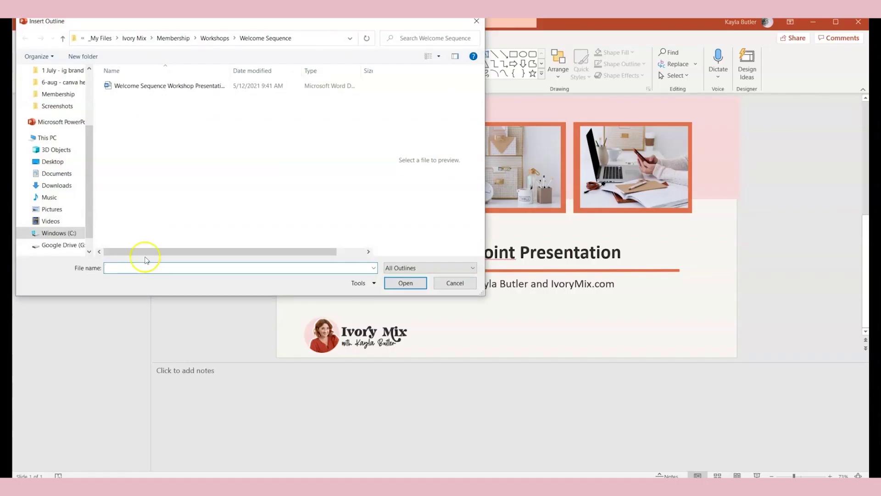
pyautogui.click(172, 86)
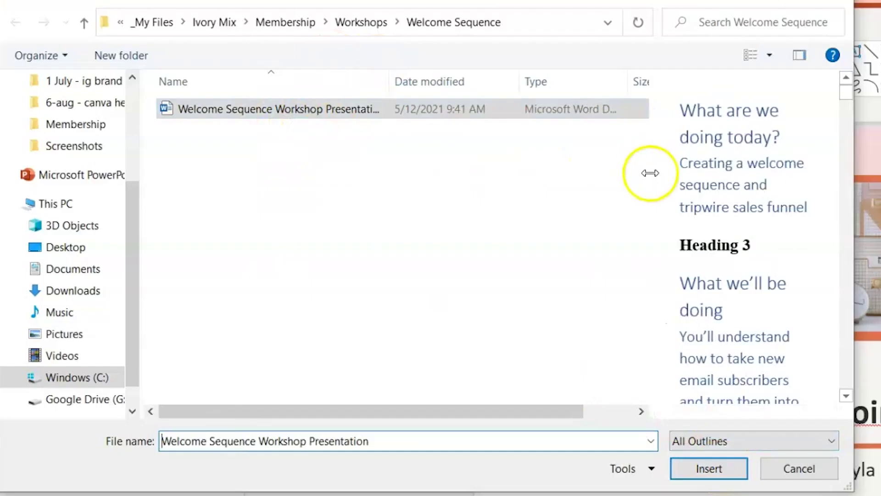
pyautogui.moveTo(650, 173); pyautogui.dragTo(246, 185)
pyautogui.scroll(-2, 607, 191)
pyautogui.scroll(-5, 607, 191)
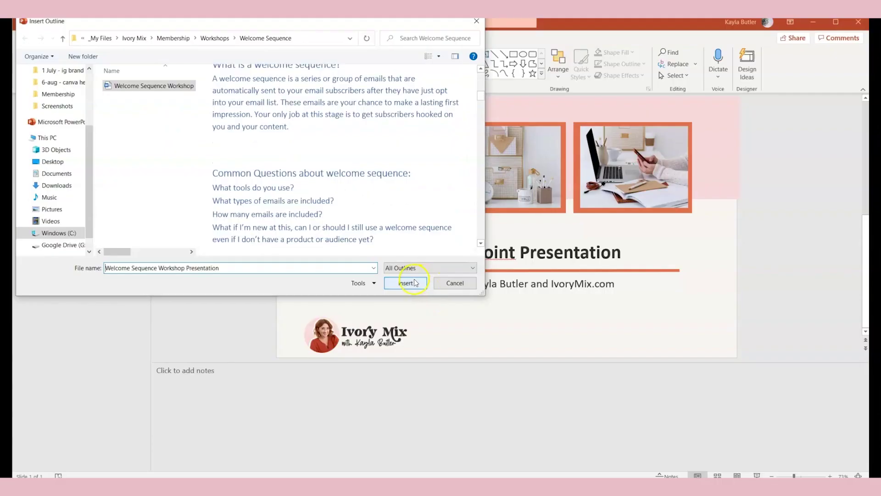
pyautogui.click(709, 468)
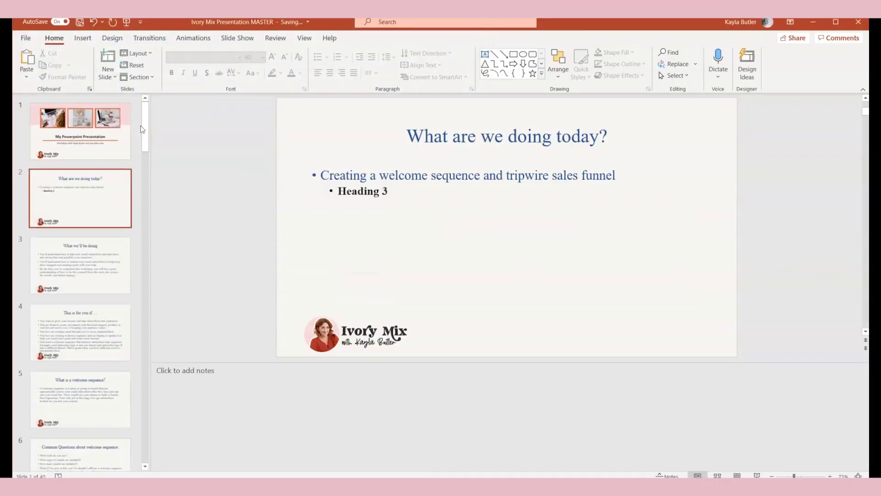
pyautogui.scroll(-3, 110, 124)
pyautogui.scroll(-10, 115, 237)
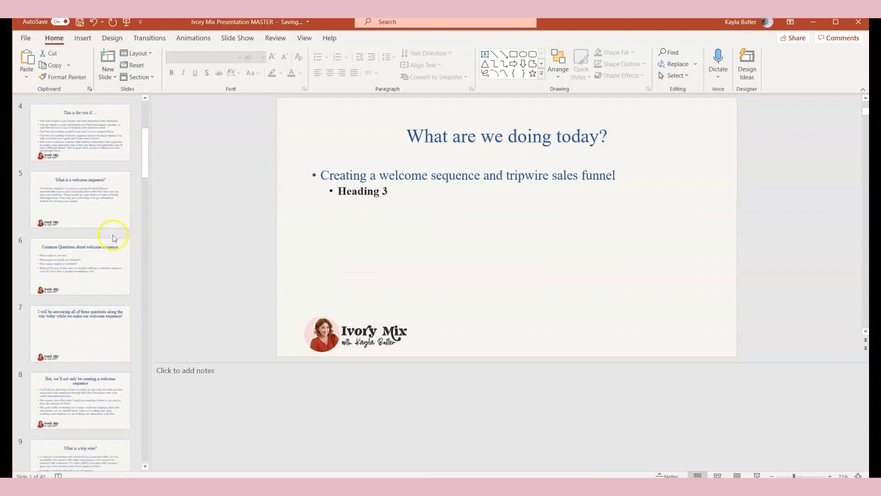
pyautogui.scroll(-19, 113, 238)
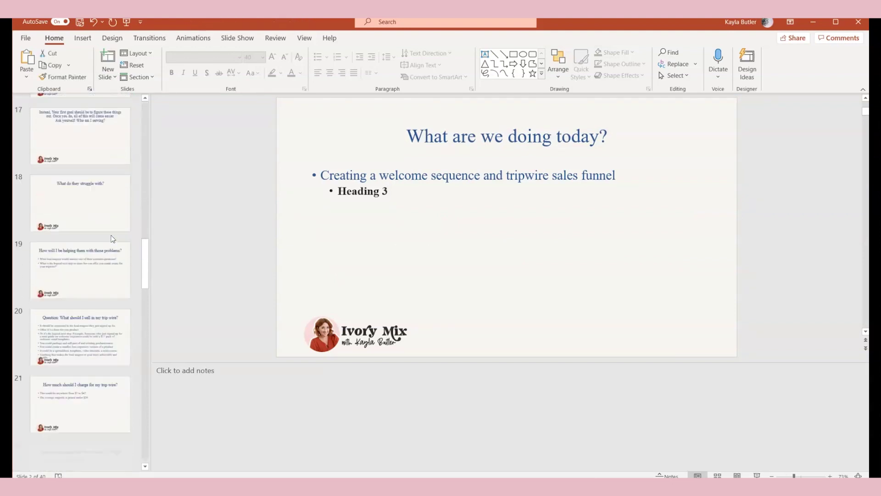
pyautogui.scroll(-3, 109, 258)
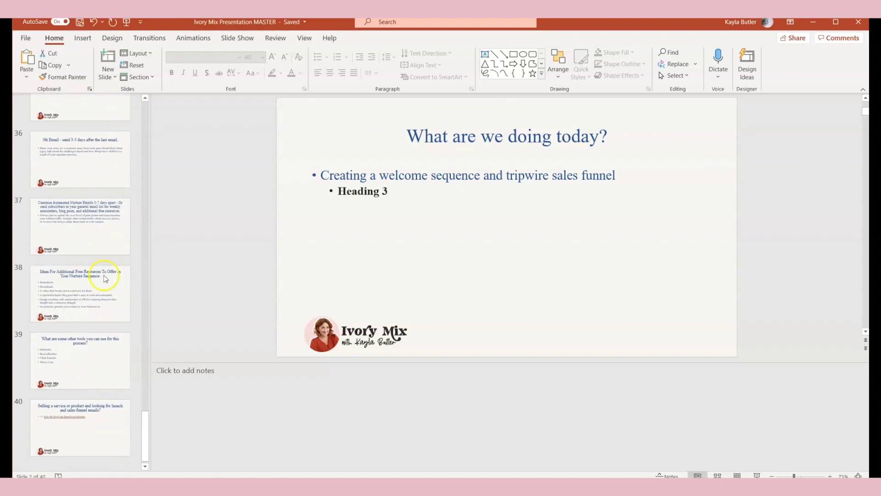
pyautogui.keyDown('shift'); pyautogui.click(100, 452); pyautogui.keyUp('shift')
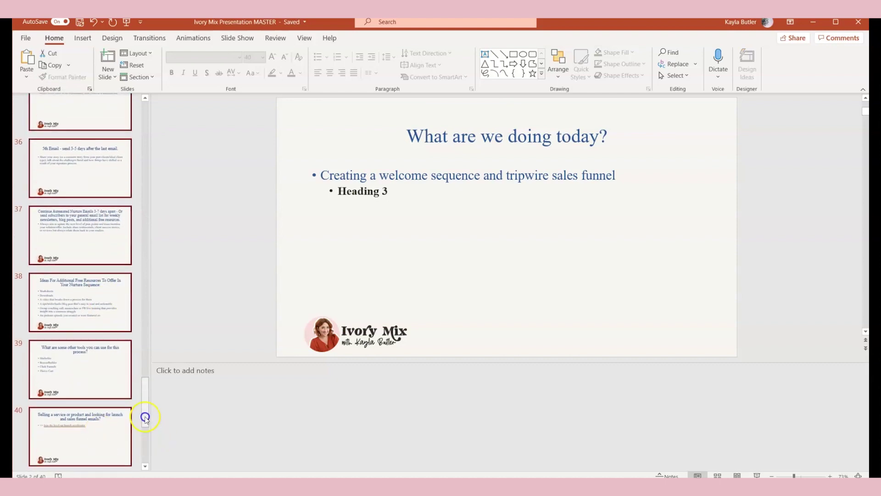
pyautogui.scroll(20, 144, 415)
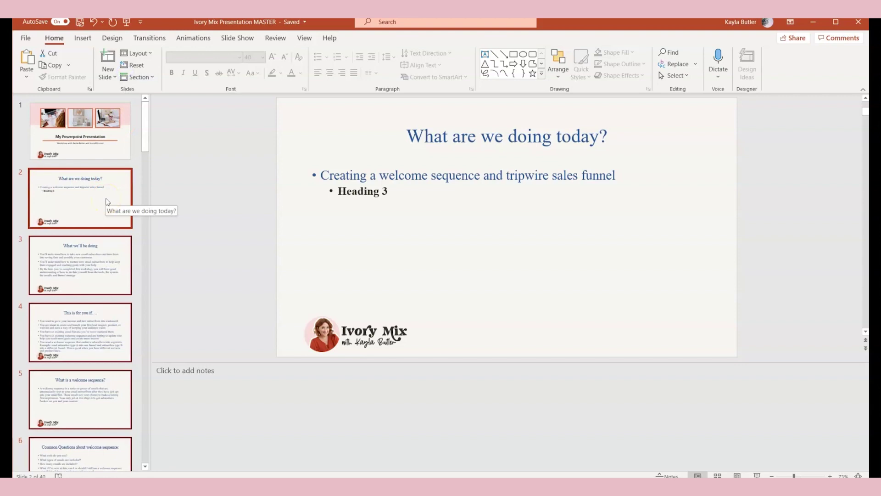
pyautogui.click(156, 206)
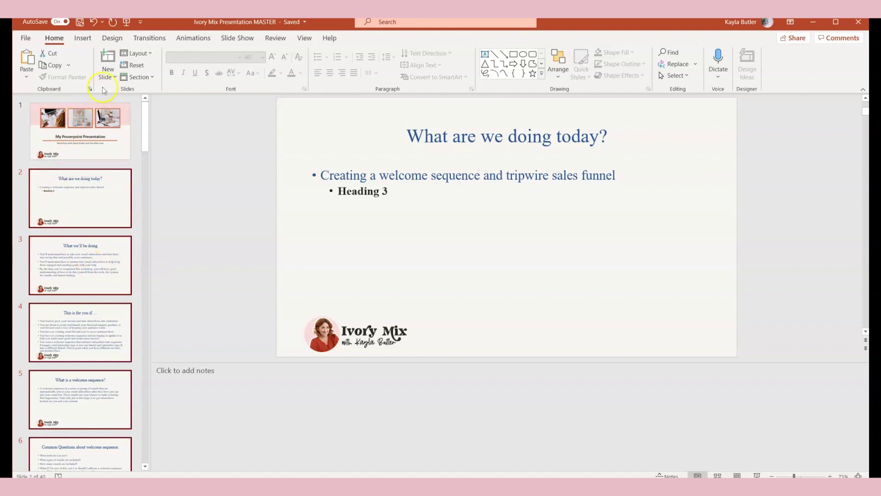
# Reset slide 2's fonts to the layout defaults and give slide 5 the Title and Content layout
pyautogui.click(135, 67)
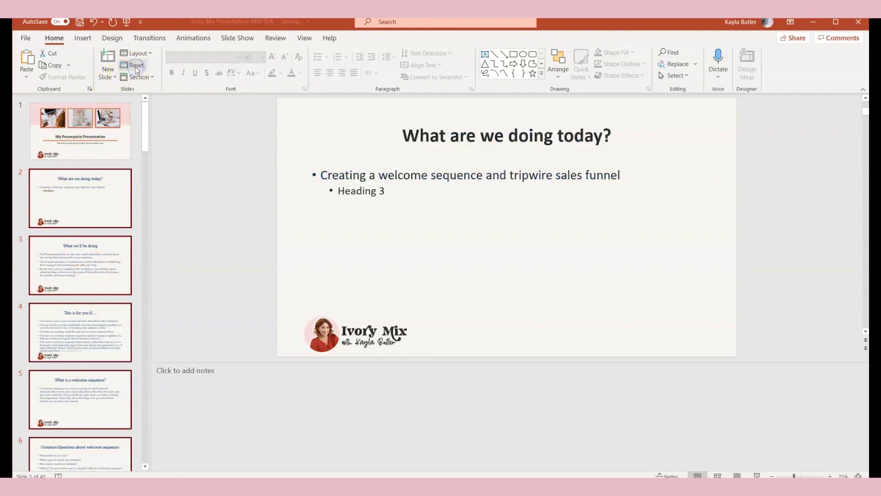
pyautogui.click(92, 254)
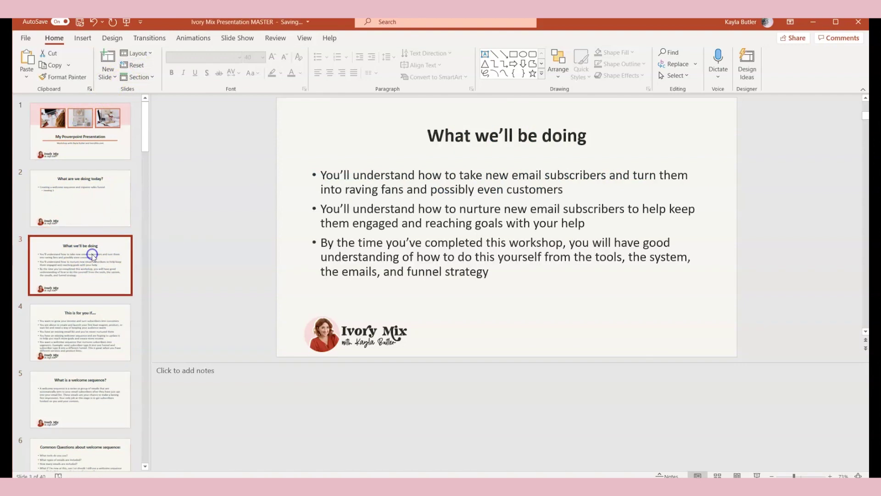
pyautogui.click(85, 337)
pyautogui.click(86, 392)
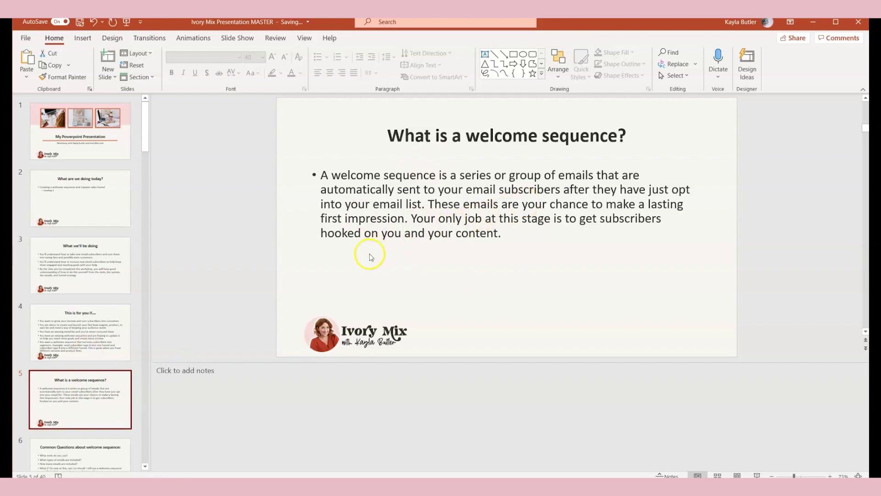
pyautogui.click(137, 53)
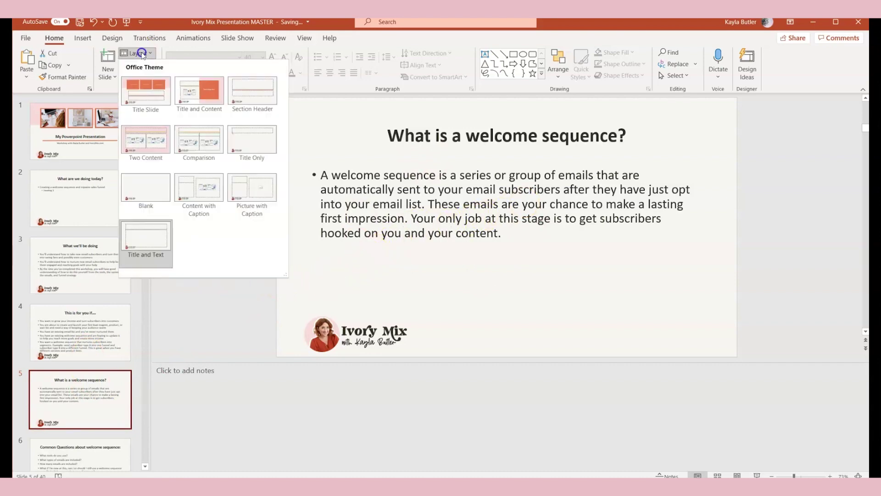
pyautogui.click(210, 91)
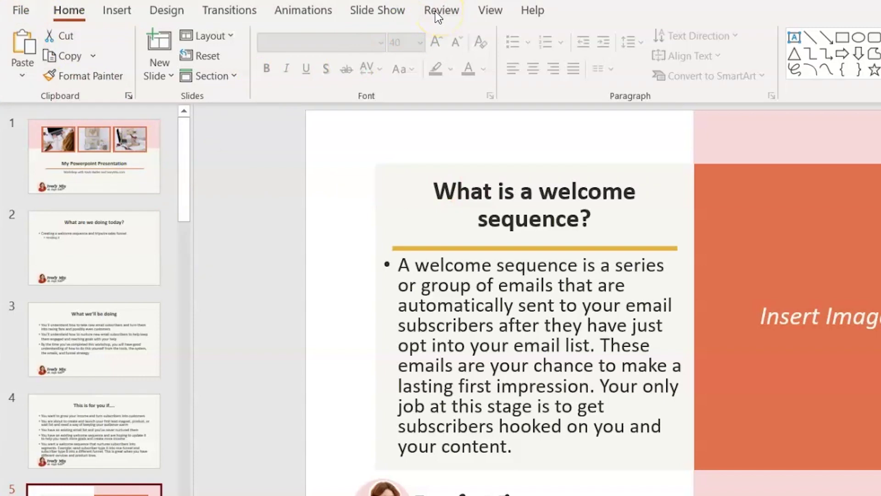
# Look at the Present Online options on the Slide Show ribbon
pyautogui.click(387, 11)
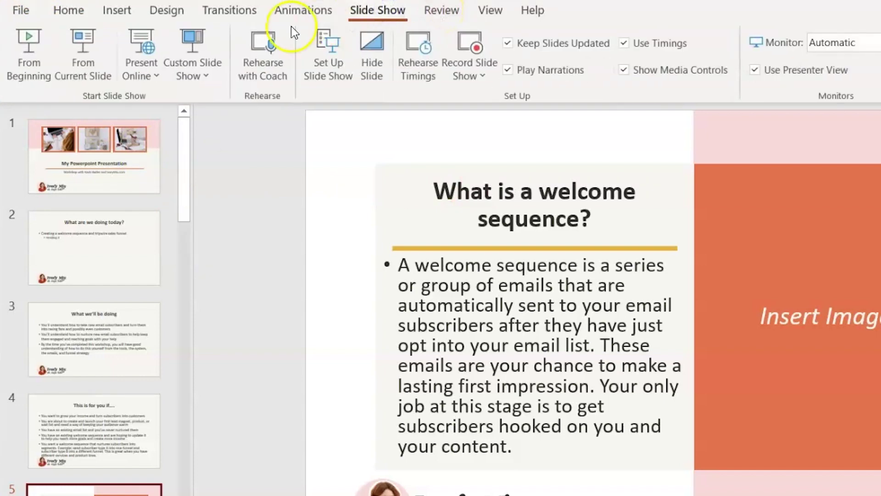
pyautogui.click(142, 65)
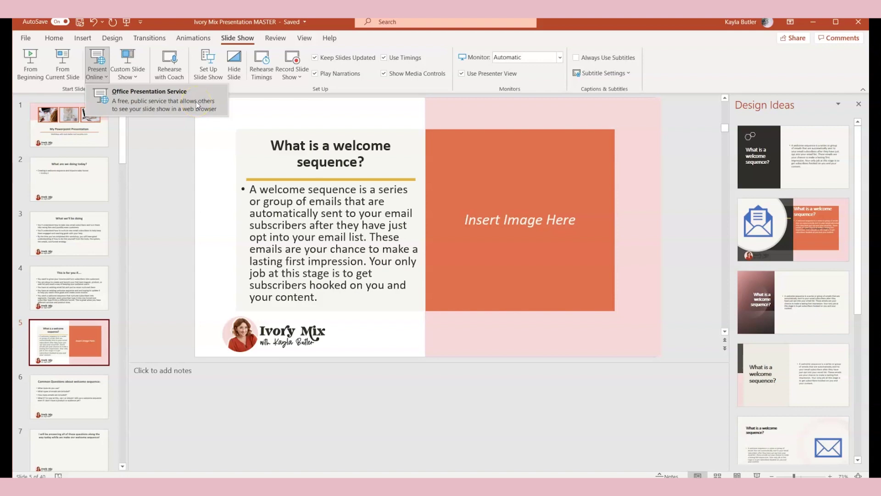
pyautogui.click(197, 101)
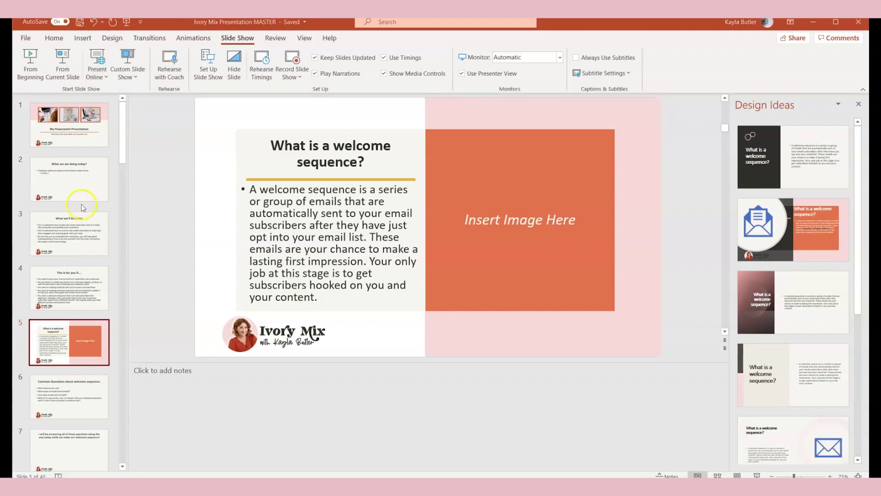
# Return to the My Powerpoint Presentation title slide and show the New Slide choices on Home
pyautogui.scroll(-10, 82, 204)
pyautogui.scroll(-20, 79, 245)
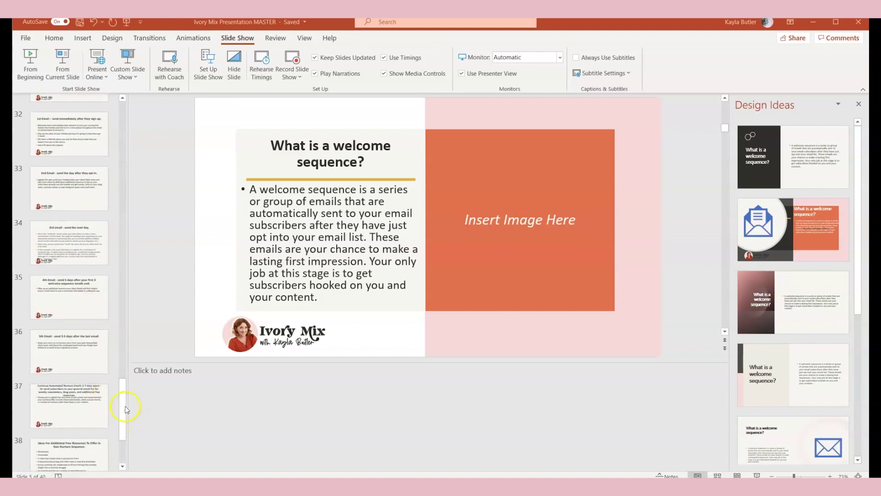
pyautogui.moveTo(123, 403); pyautogui.dragTo(128, 187)
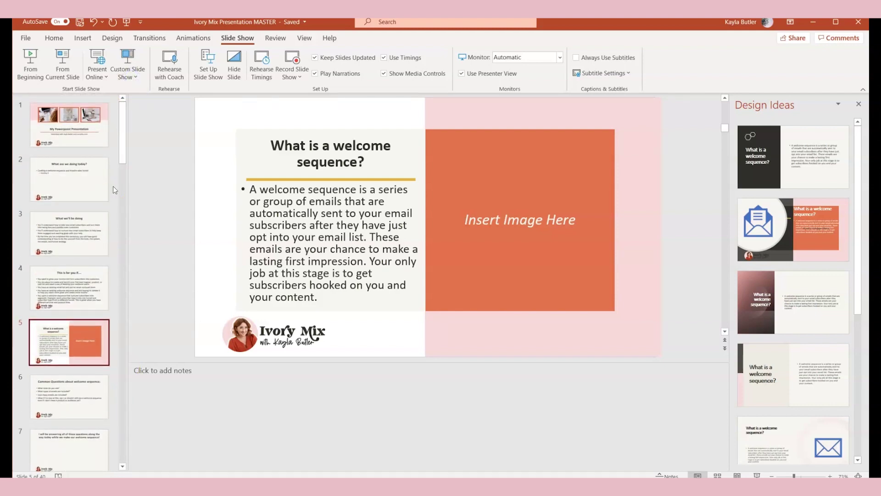
pyautogui.click(98, 131)
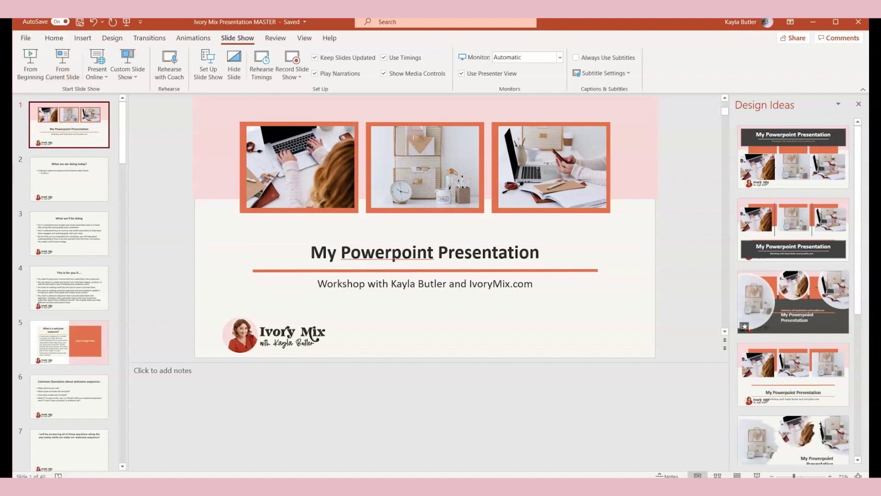
pyautogui.click(53, 39)
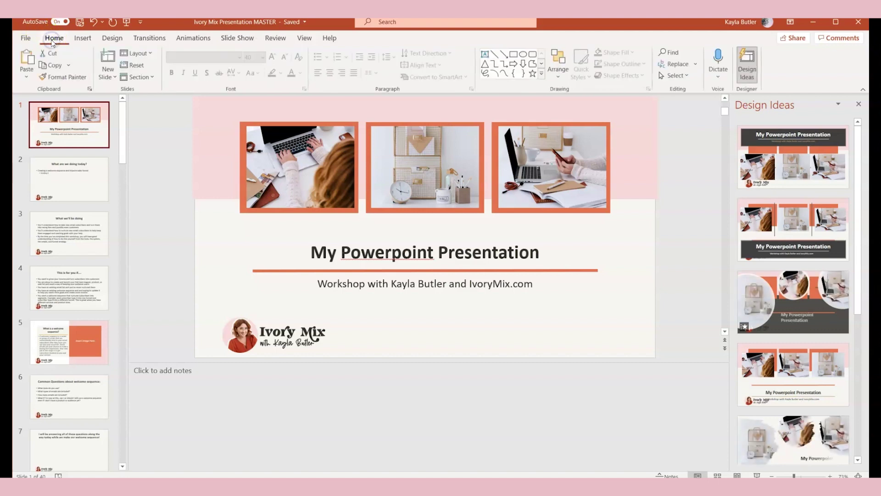
pyautogui.click(108, 75)
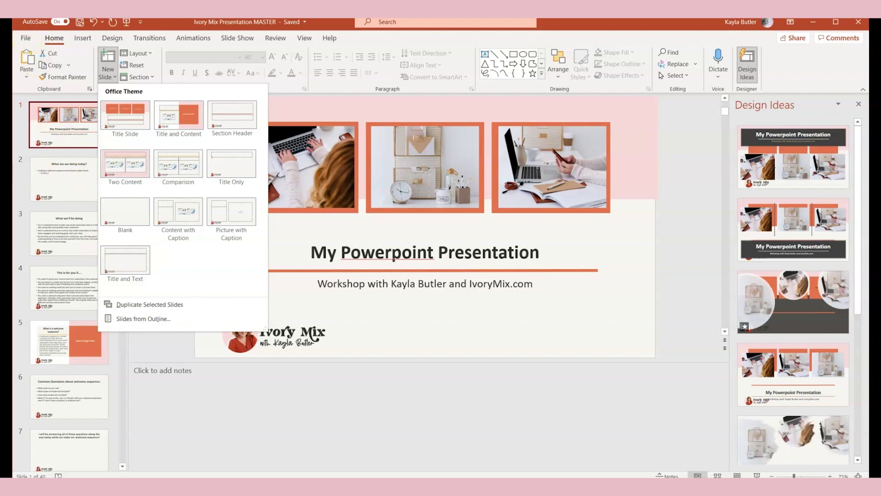
# Paste the Step 1/Step 2 bullet outline into a new blank Word document and select the Step 1 line
pyautogui.click(67, 104)
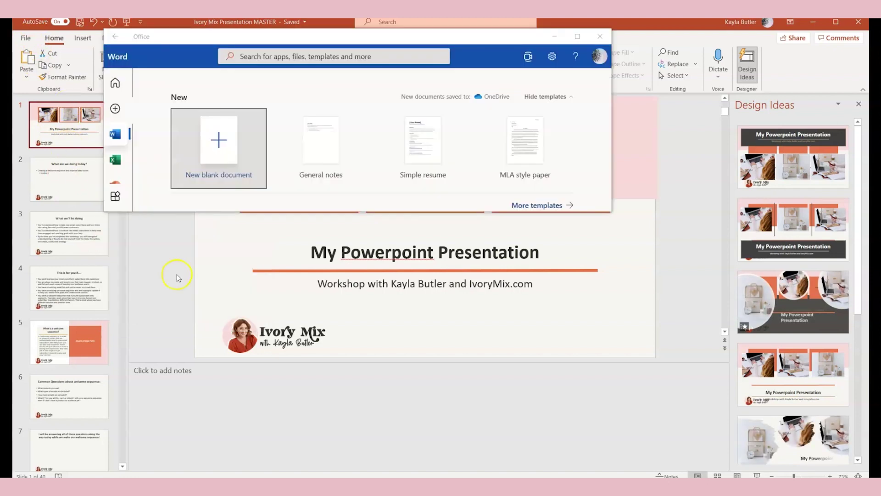
pyautogui.click(222, 144)
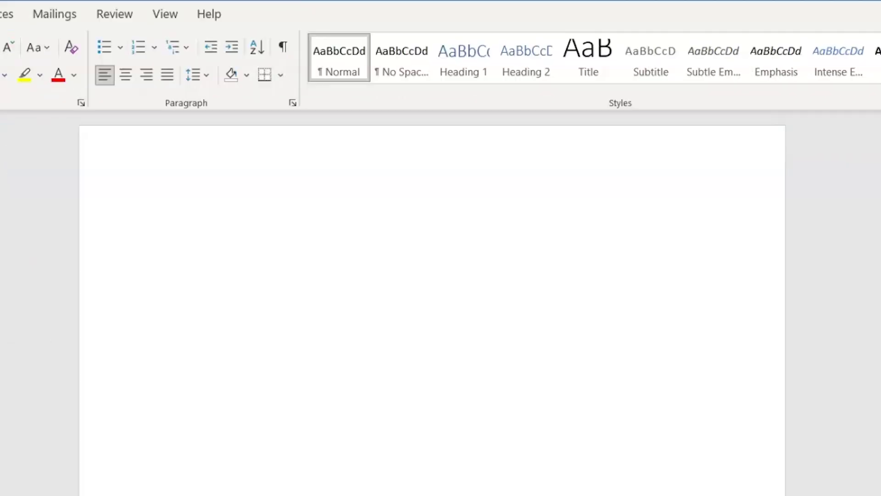
pyautogui.click(296, 223)
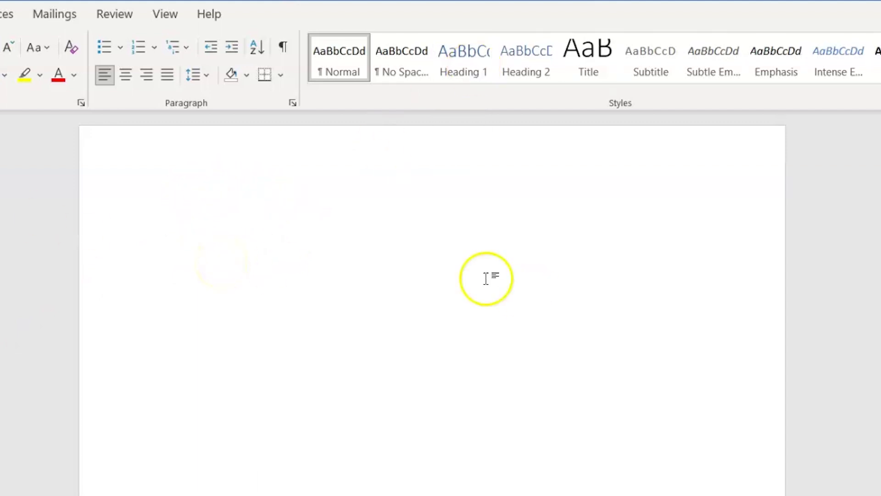
pyautogui.write('Step 1 Bullet point Bullet Point Step 2 Bullet Point Bullet Point')
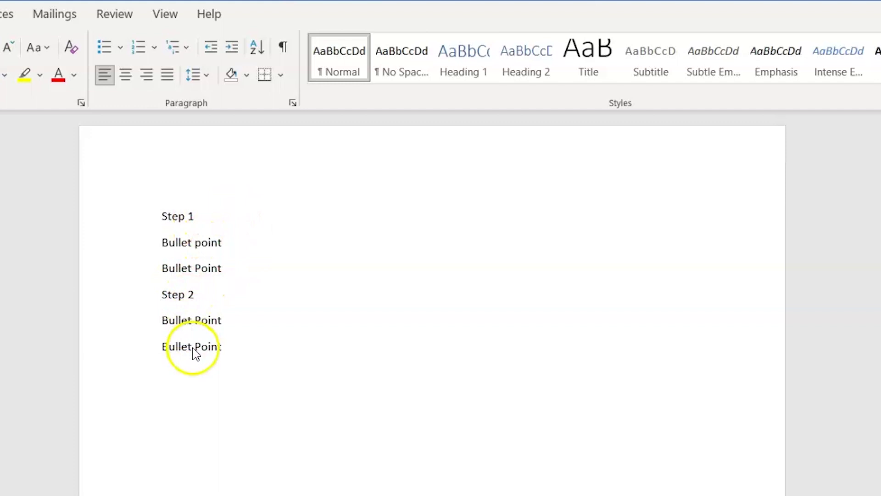
pyautogui.click(236, 352)
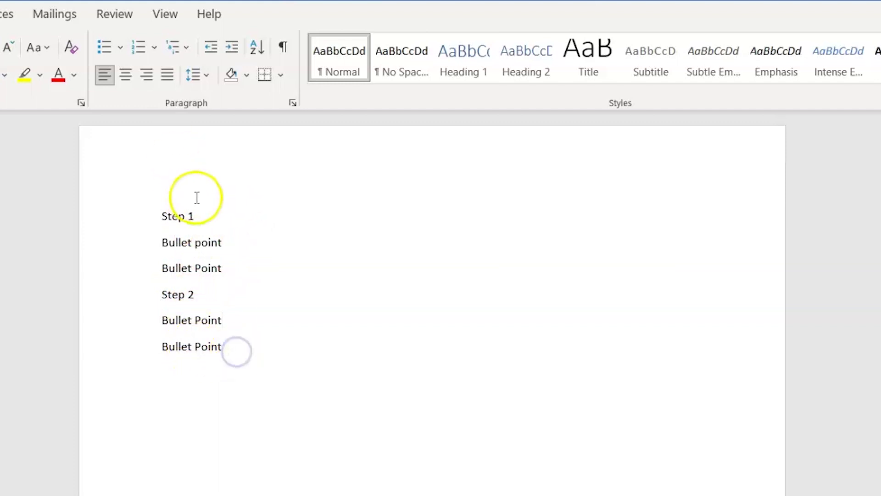
pyautogui.click(184, 219)
pyautogui.click(153, 220)
# Style the Step 1 and Step 2 lines as Heading 1
pyautogui.click(440, 64)
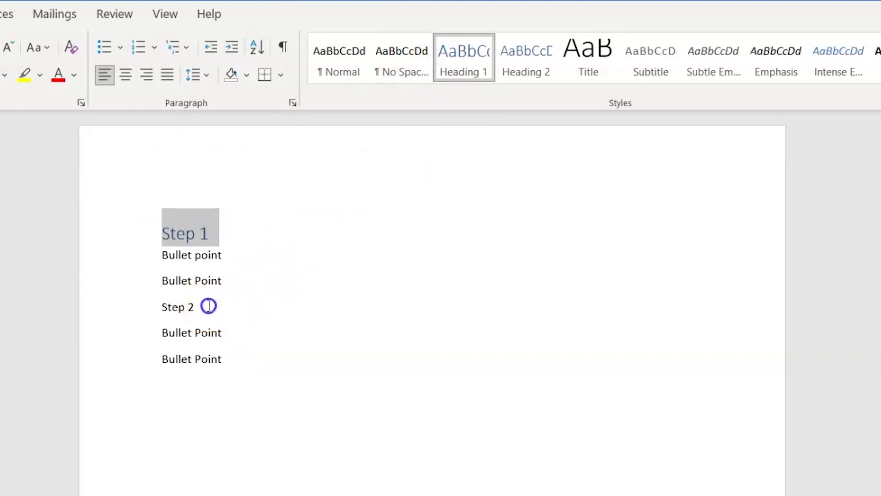
pyautogui.click(198, 311)
pyautogui.click(148, 312)
pyautogui.click(455, 61)
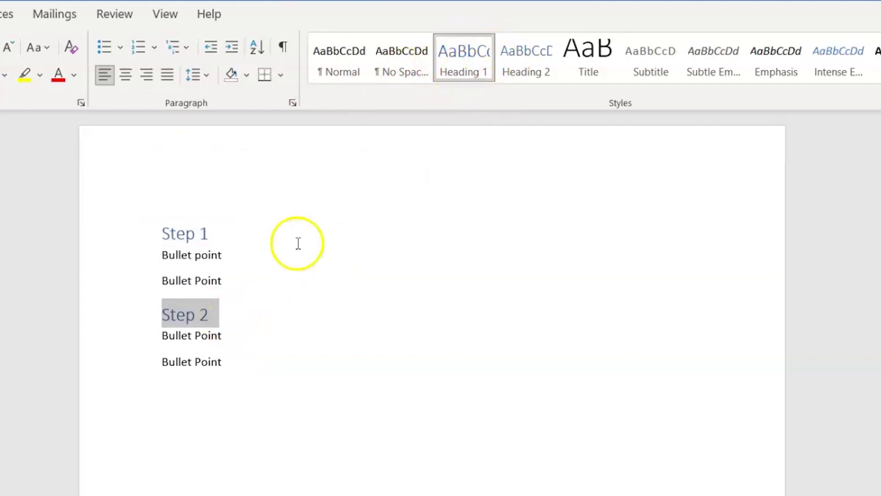
# Style the bullet lines under Step 1 and Step 2 as Heading 2
pyautogui.click(237, 278)
pyautogui.moveTo(238, 278); pyautogui.dragTo(158, 246)
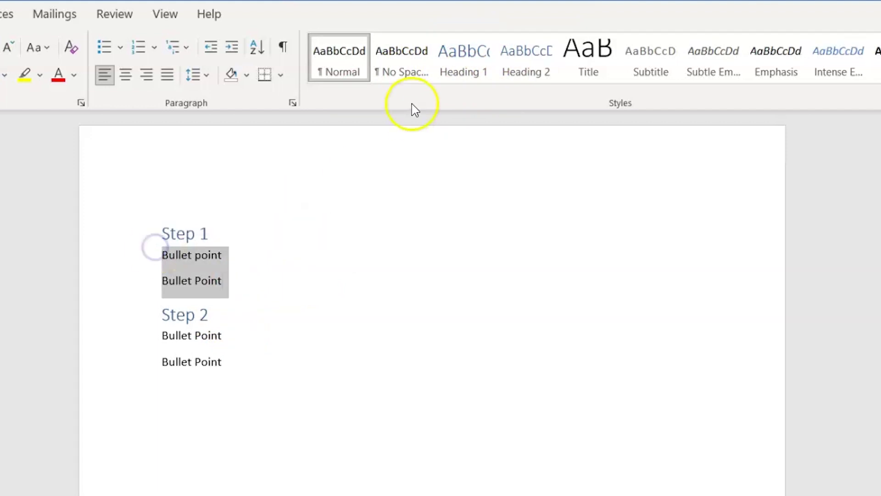
pyautogui.click(515, 46)
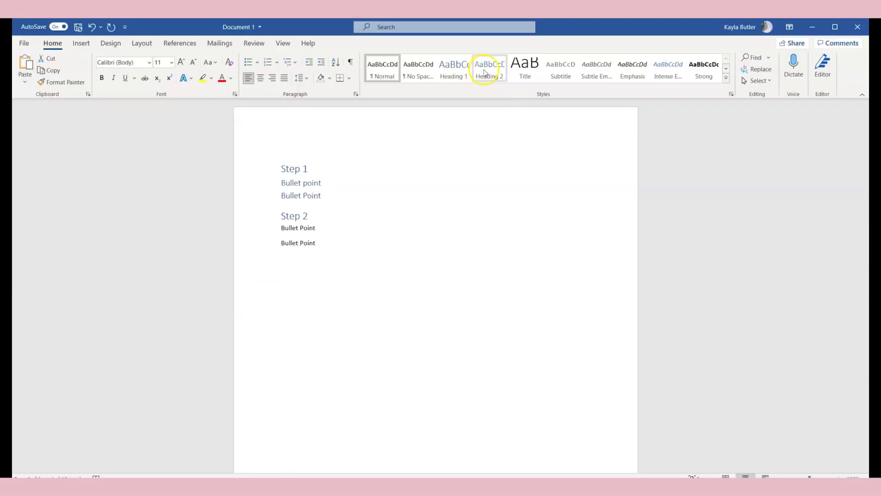
pyautogui.click(516, 63)
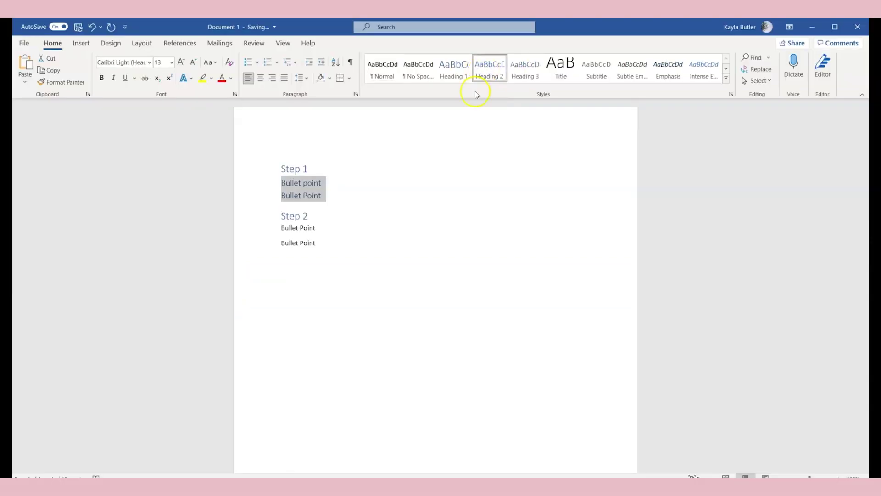
pyautogui.click(318, 249)
pyautogui.moveTo(318, 249); pyautogui.dragTo(279, 228)
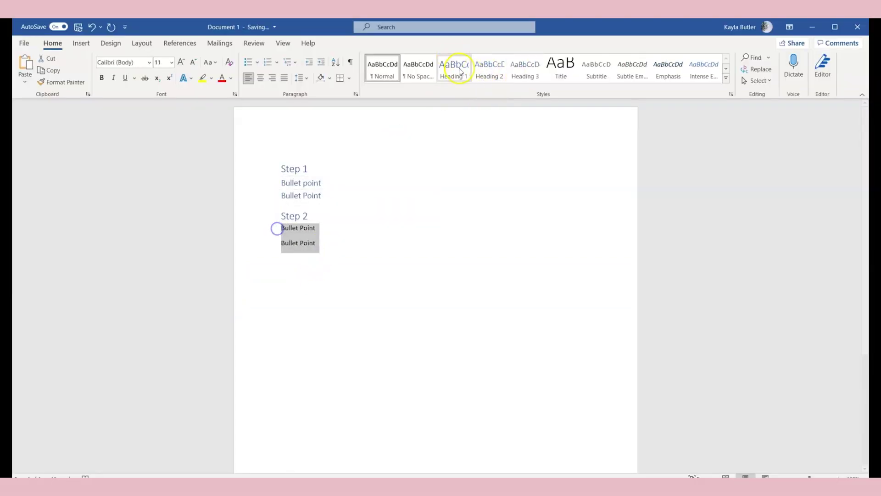
pyautogui.click(491, 74)
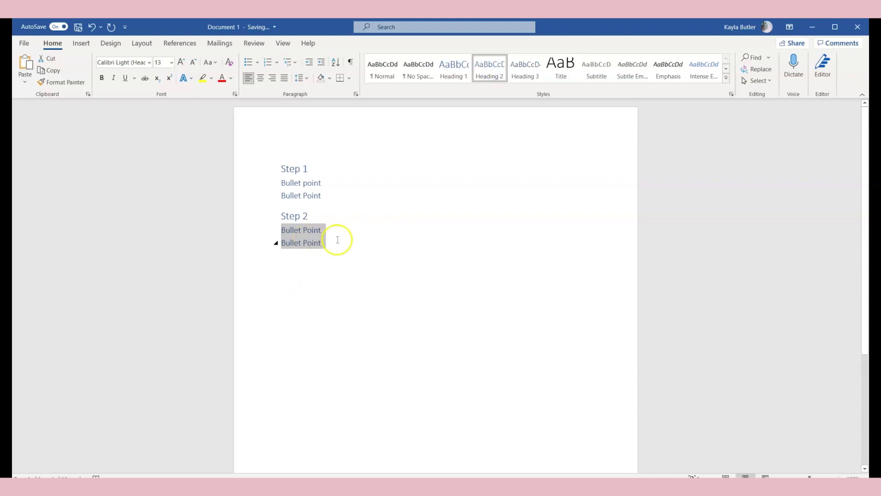
# Add a new '2nd bullet point' line after the last bullet and style it Heading 3
pyautogui.click(333, 241)
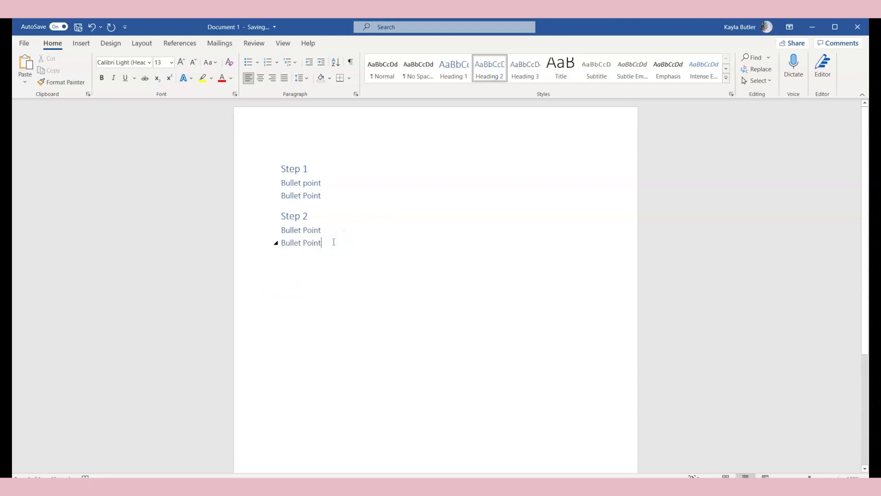
pyautogui.press('Return')
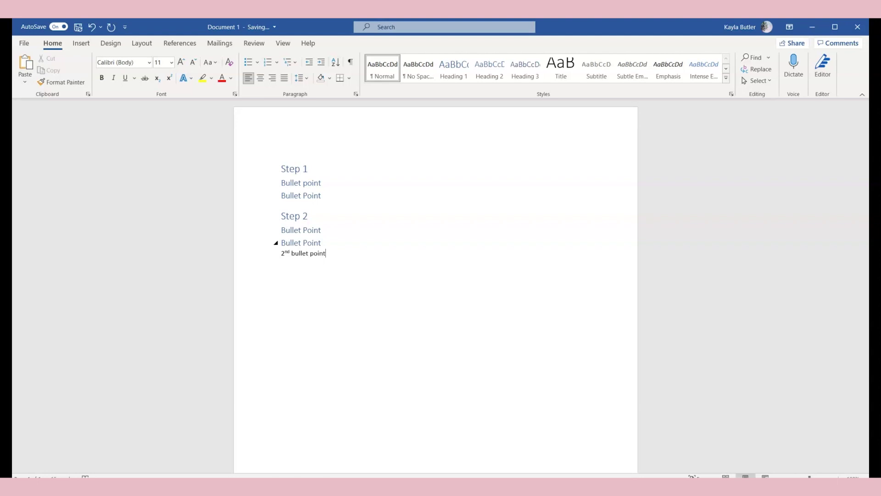
pyautogui.click(521, 69)
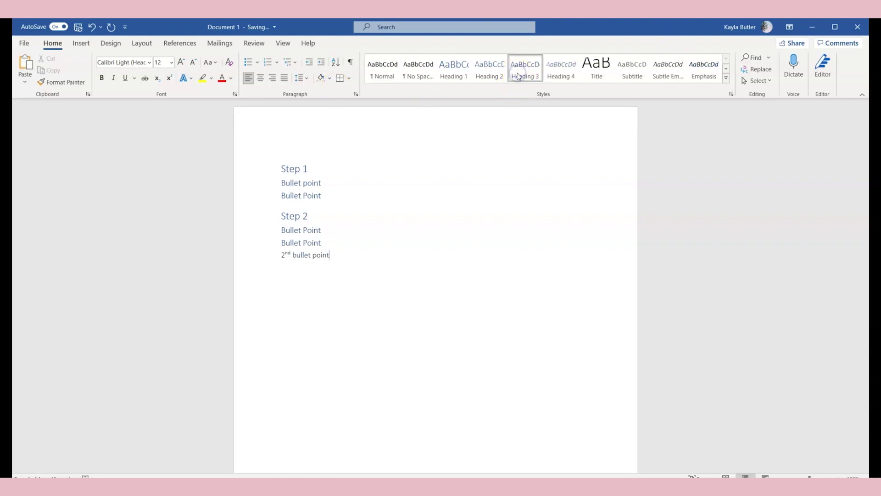
# Save a copy of the document as a Word file named 'outline'
pyautogui.click(24, 42)
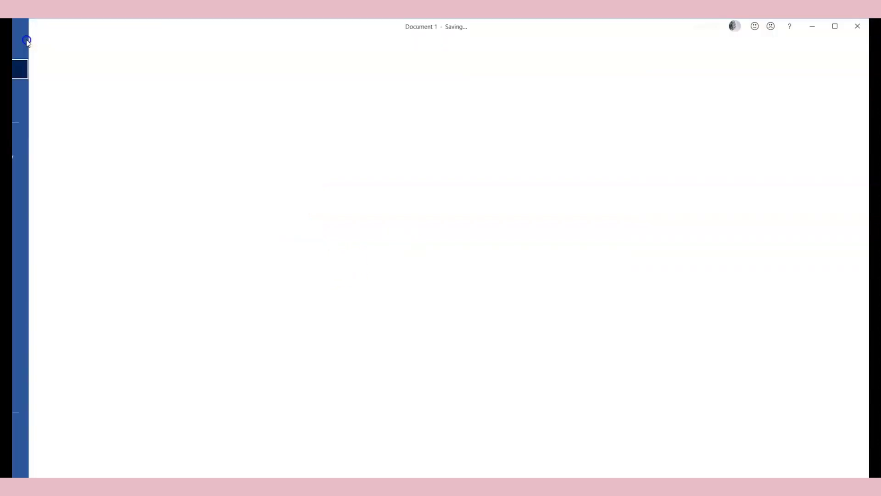
pyautogui.click(49, 156)
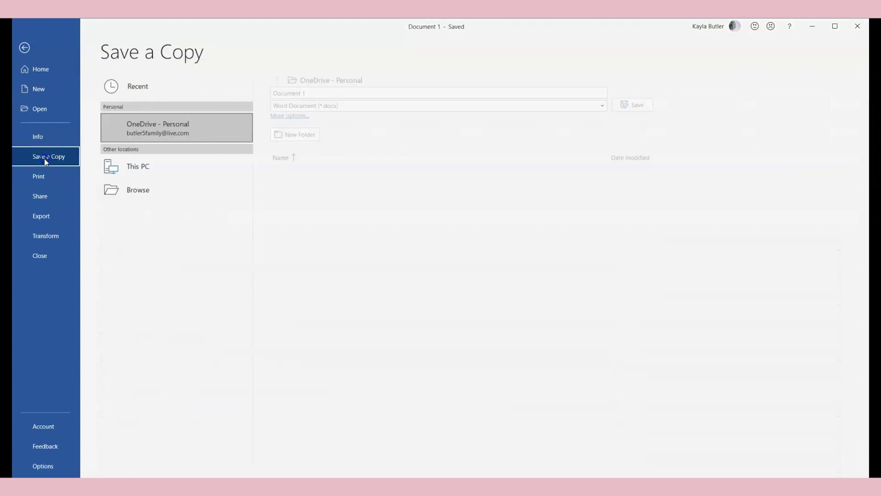
pyautogui.tripleClick(290, 92)
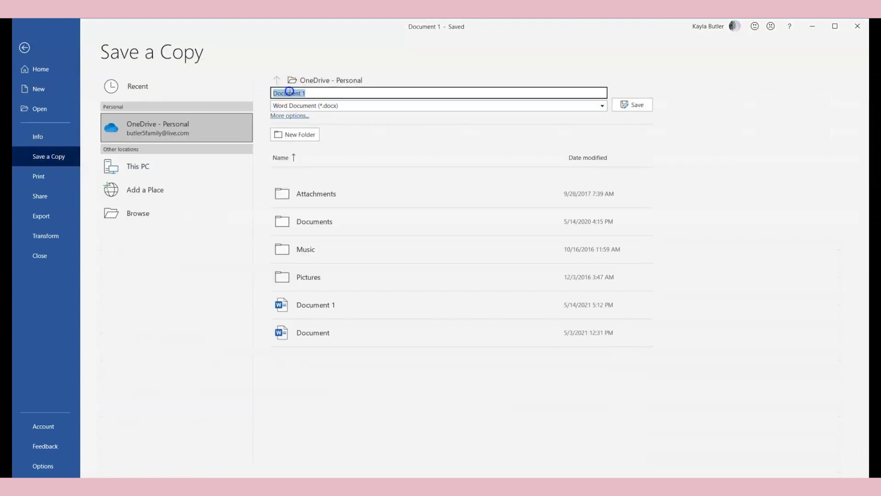
pyautogui.write('ou')
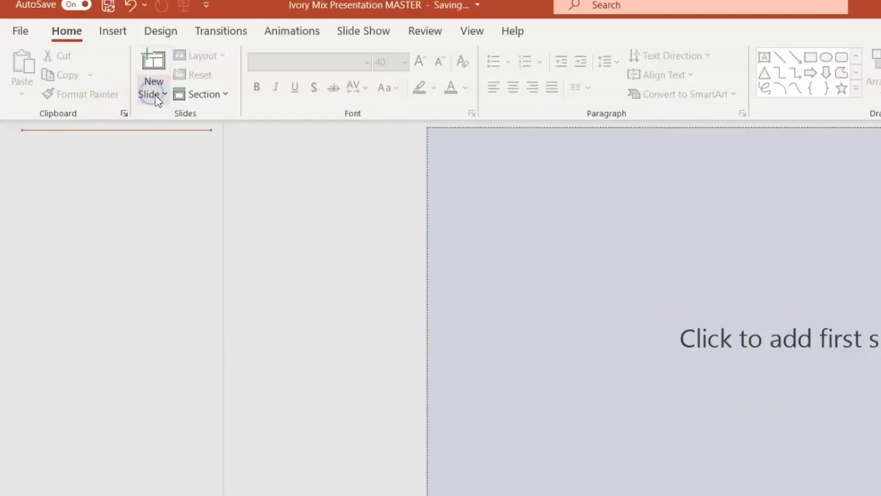
# Insert slides from the outline file in Downloads > Membership and review the Step 1 and Step 2 slides
pyautogui.click(107, 78)
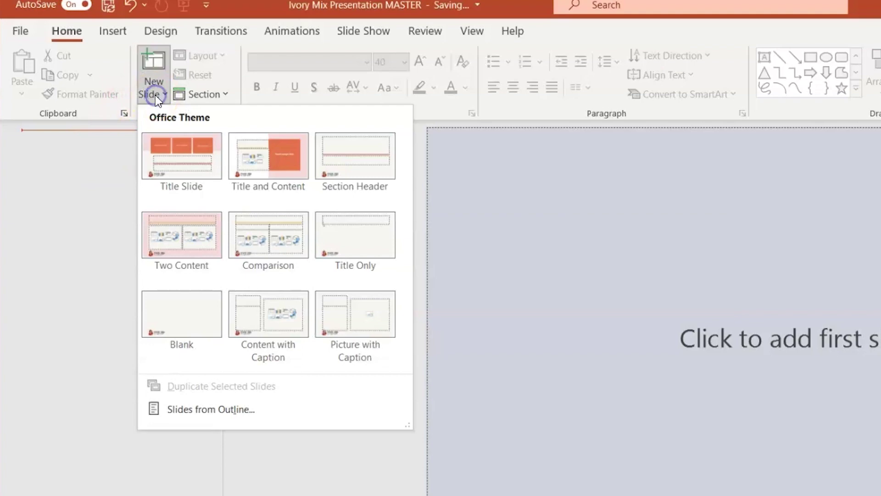
pyautogui.click(189, 409)
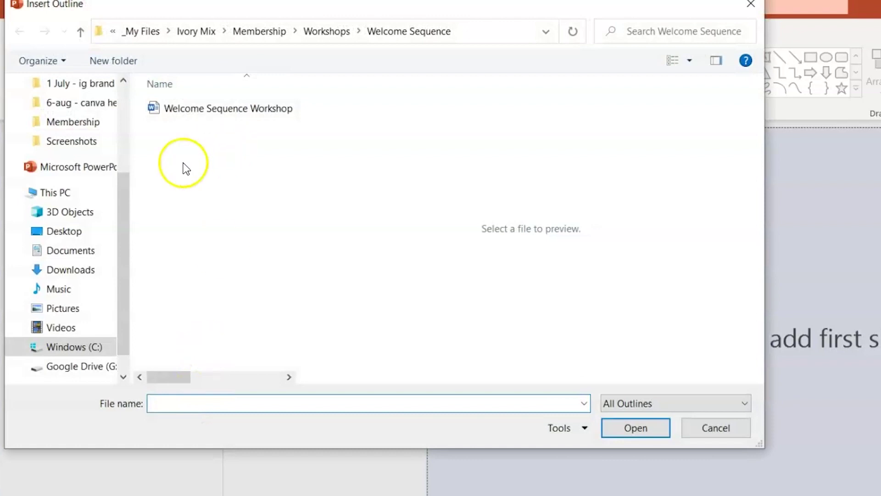
pyautogui.click(85, 268)
pyautogui.click(190, 129)
pyautogui.doubleClick(190, 130)
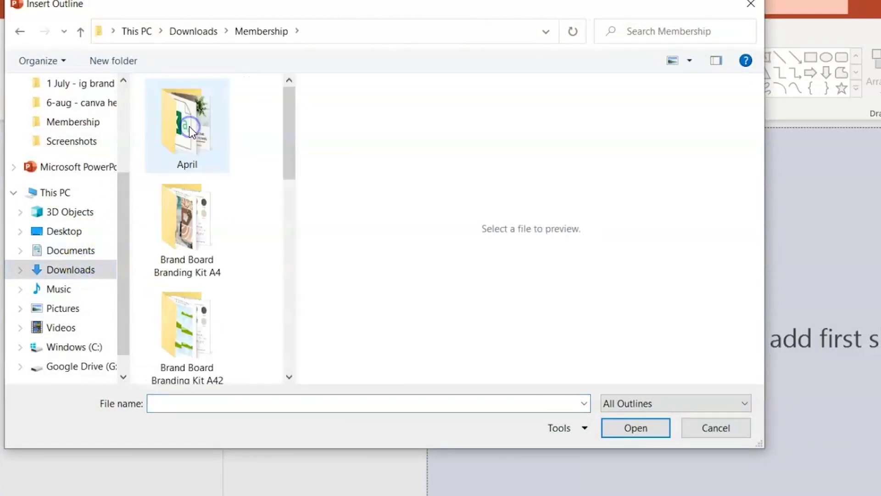
pyautogui.moveTo(298, 142); pyautogui.dragTo(590, 148)
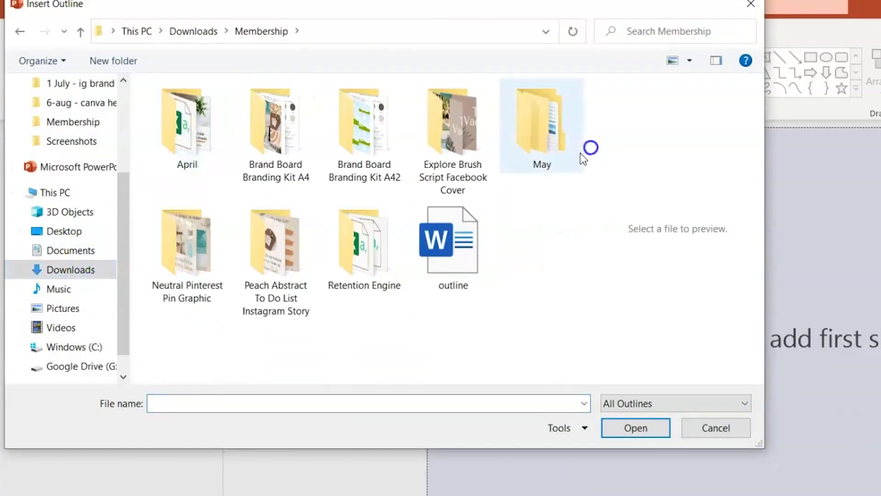
pyautogui.click(436, 243)
pyautogui.click(635, 428)
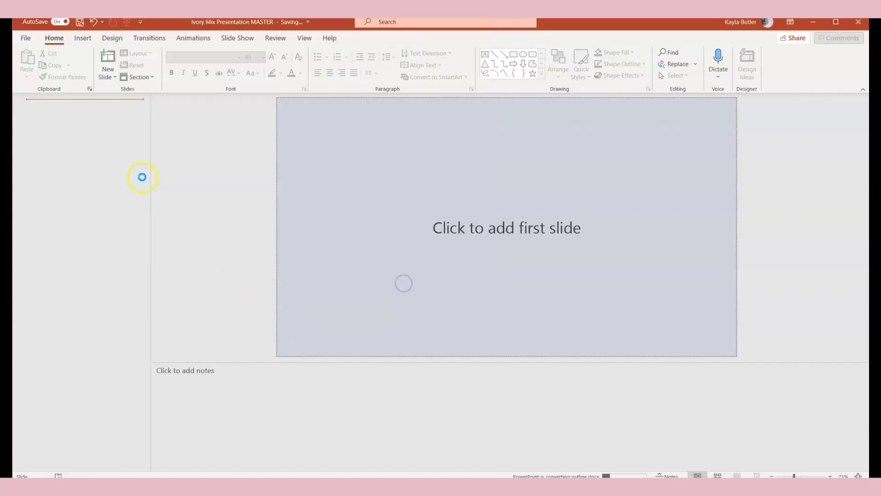
pyautogui.click(103, 123)
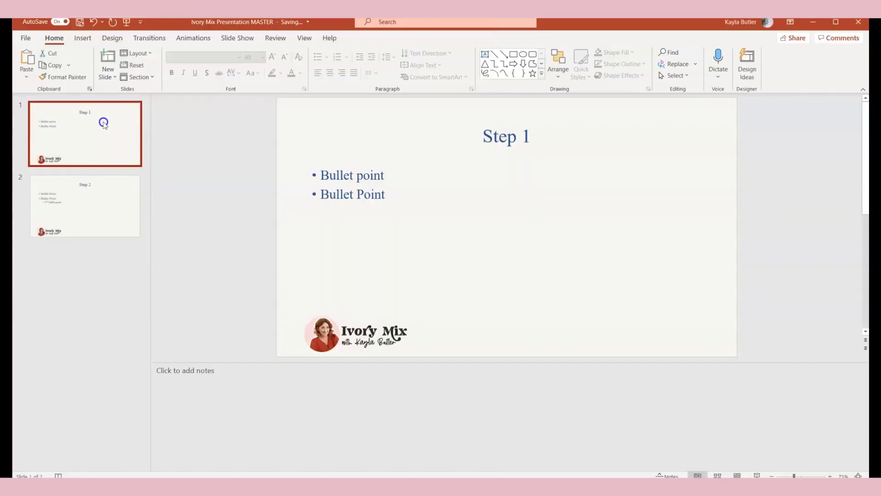
pyautogui.press('Down')
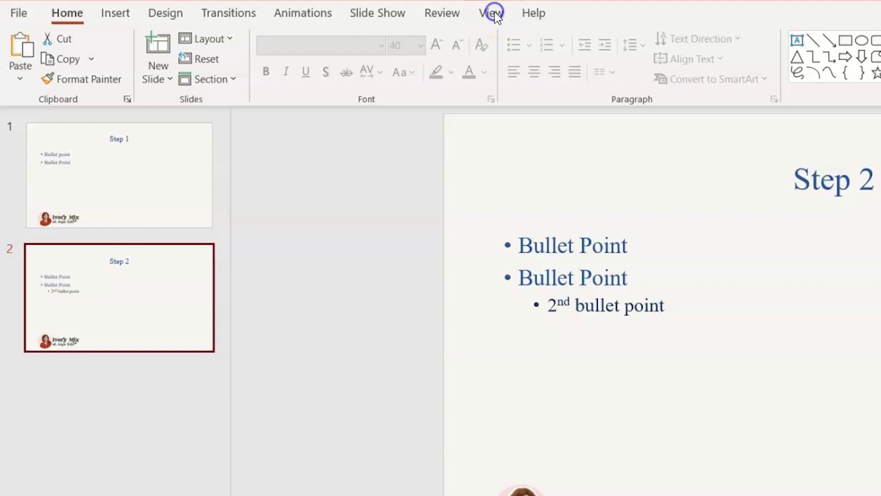
pyautogui.click(304, 38)
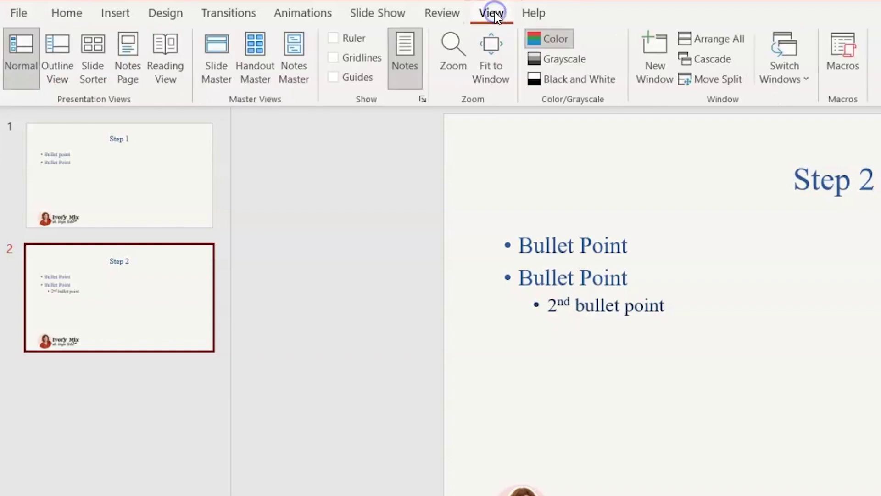
pyautogui.click(219, 77)
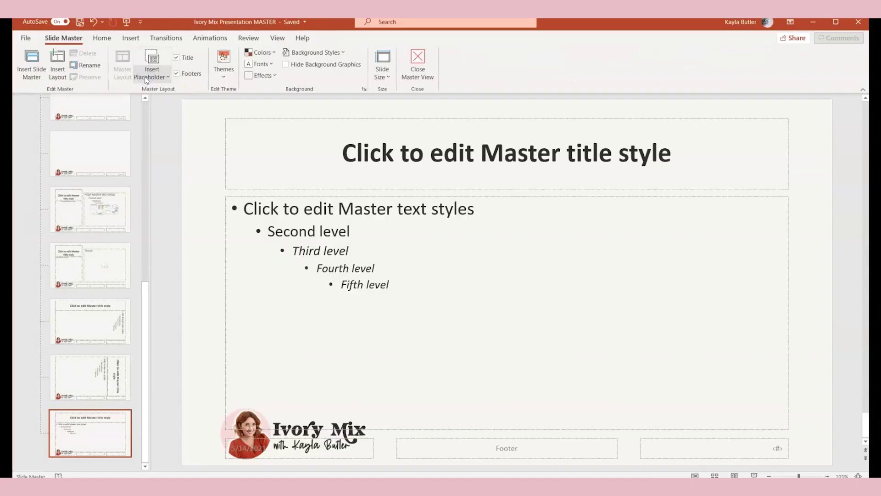
pyautogui.moveTo(145, 383); pyautogui.dragTo(140, 165)
pyautogui.click(73, 184)
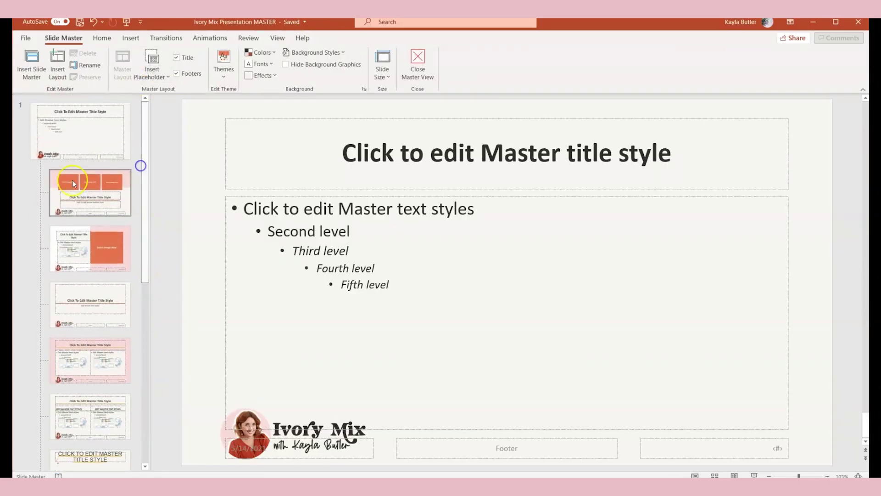
pyautogui.click(73, 208)
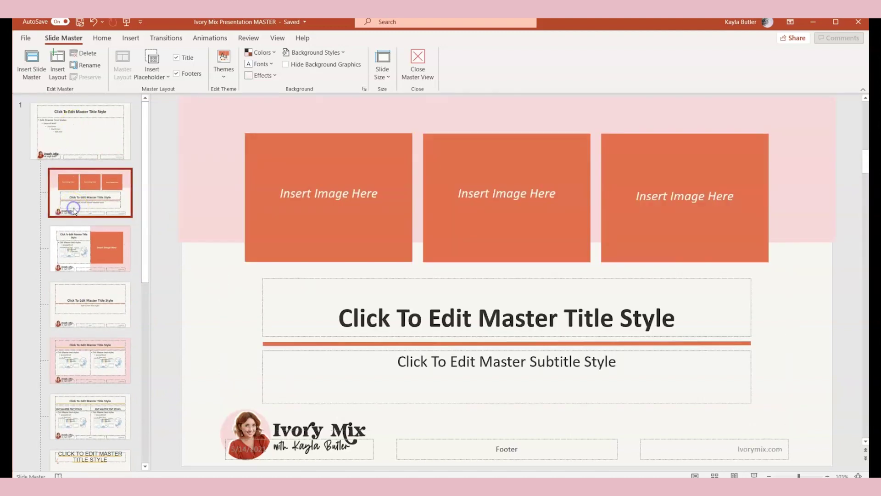
pyautogui.click(287, 134)
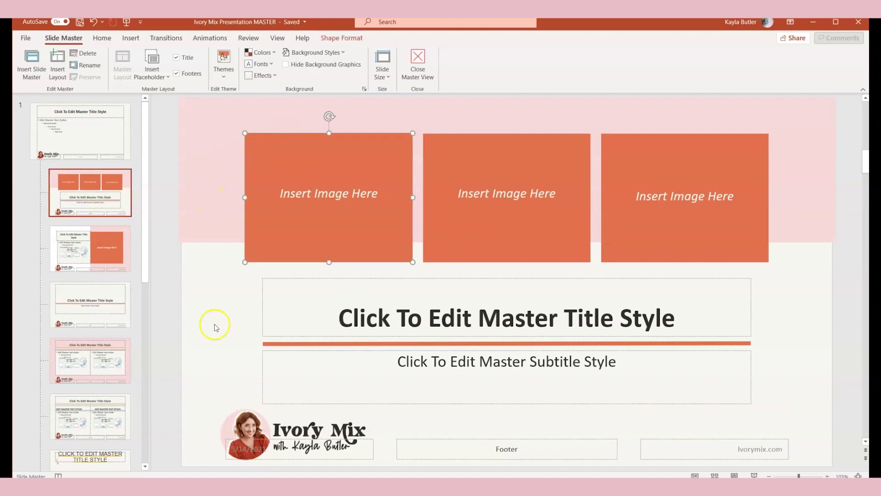
pyautogui.click(251, 421)
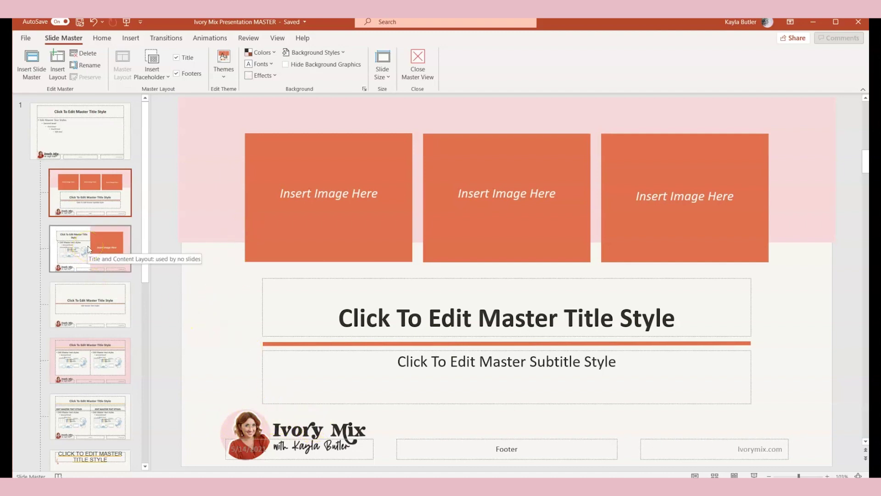
pyautogui.click(80, 259)
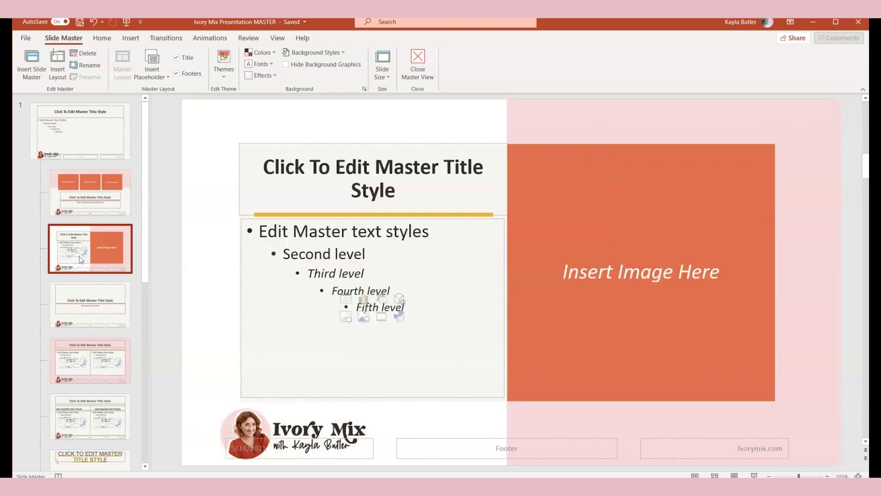
pyautogui.click(418, 65)
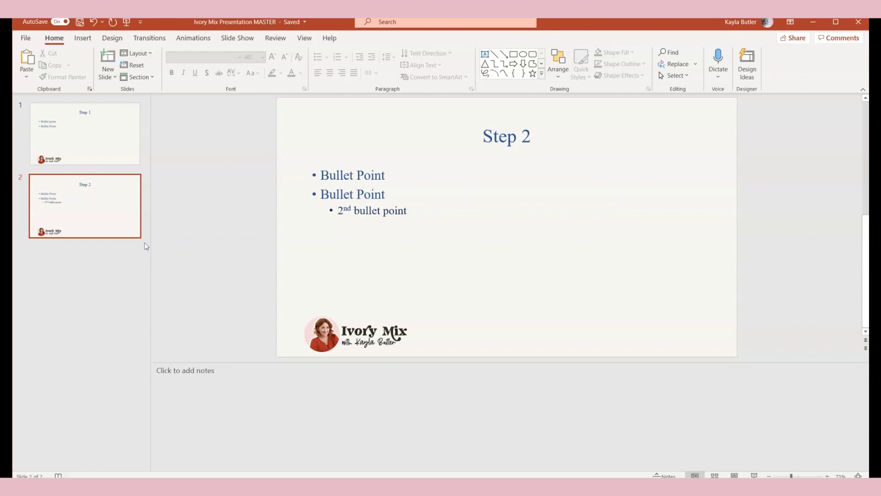
# Click into the notes pane below the outline-built slide
pyautogui.click(445, 371)
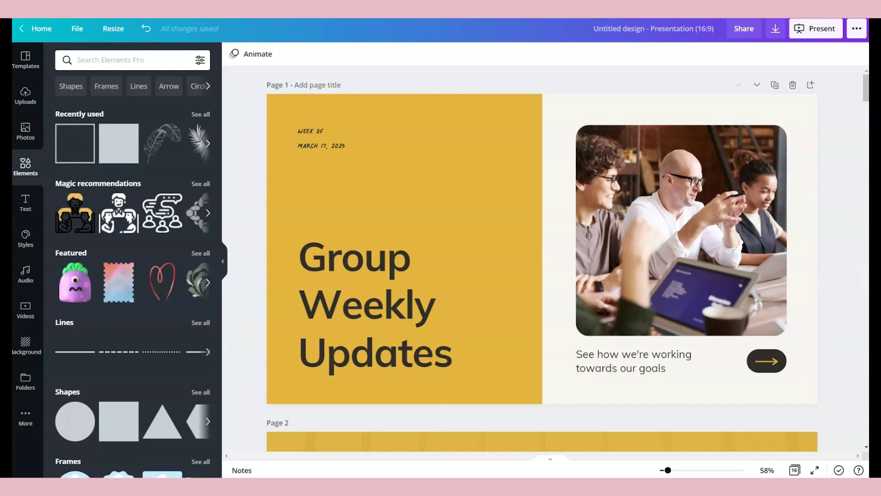
pyautogui.scroll(-20, 403, 235)
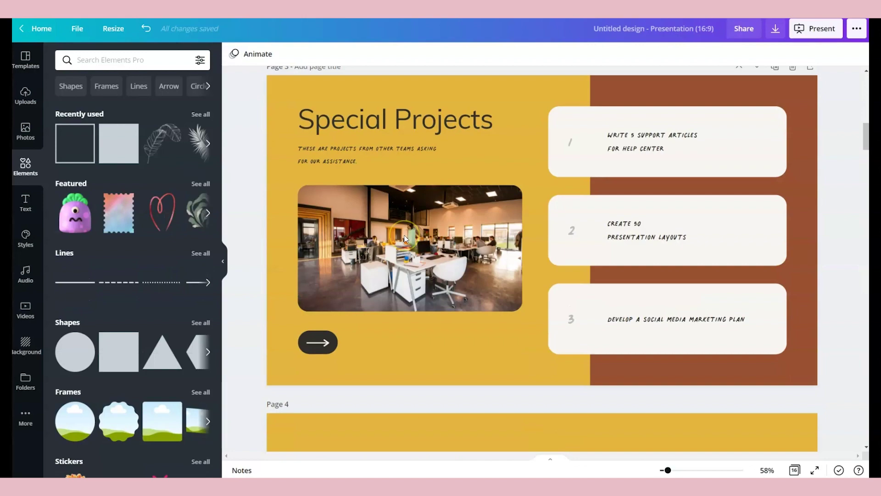
pyautogui.scroll(-20, 404, 235)
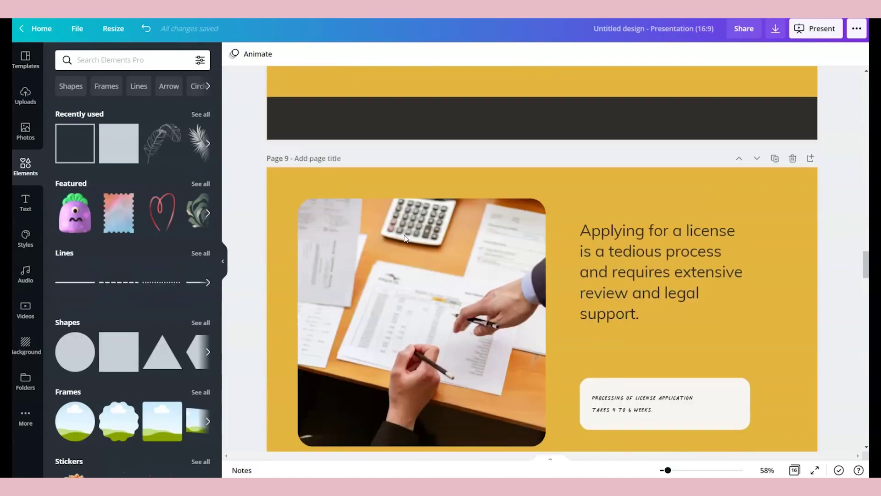
pyautogui.scroll(-7, 405, 237)
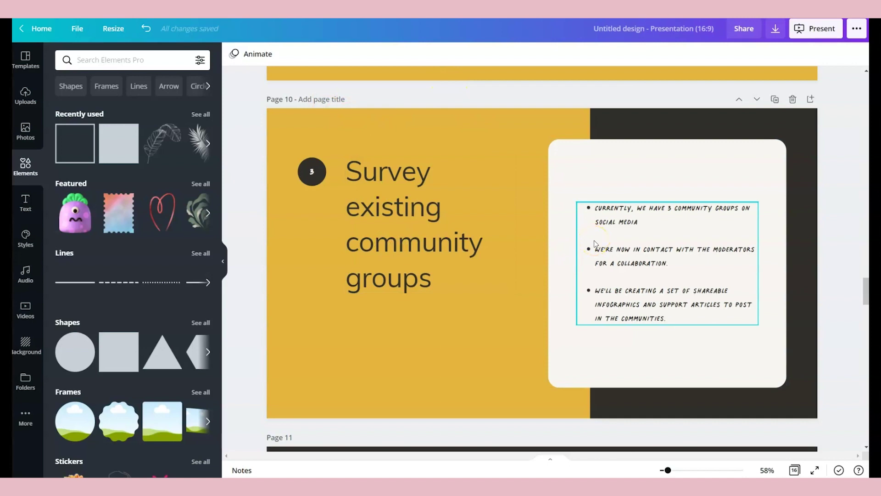
pyautogui.click(856, 29)
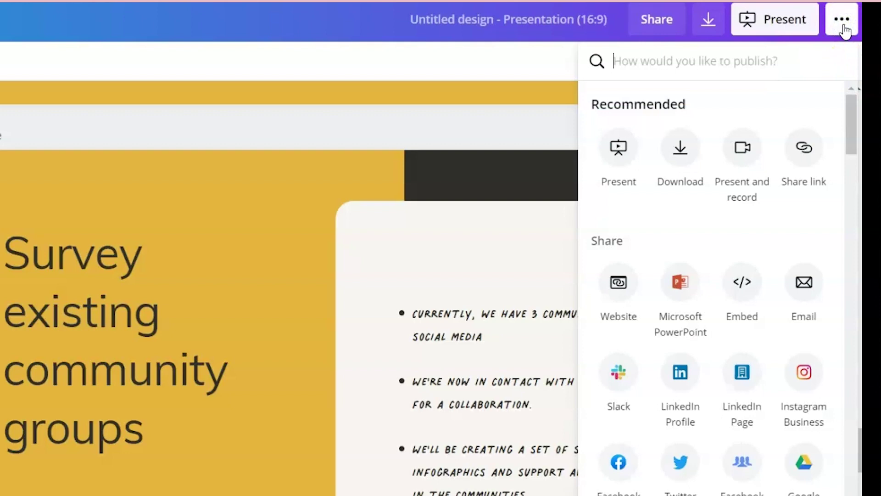
# Choose the Microsoft PowerPoint format and download All pages (16)
pyautogui.click(675, 296)
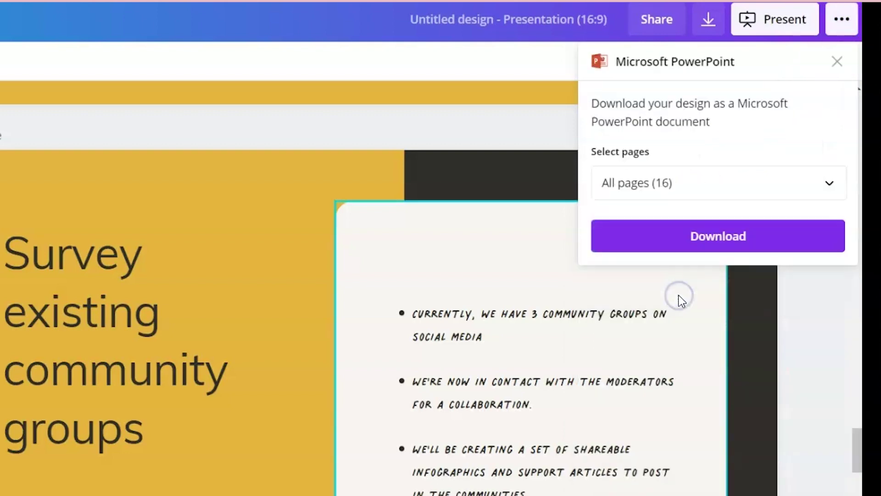
pyautogui.click(684, 236)
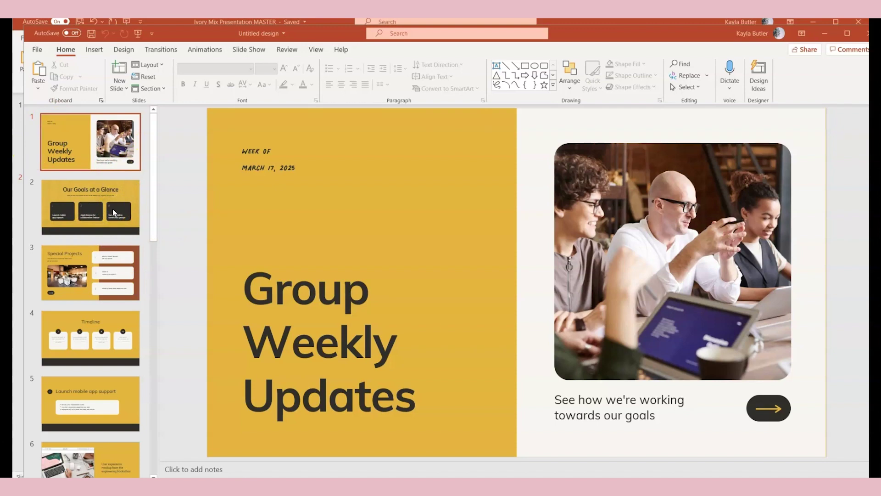
# Confirm the Group Weekly Updates title is editable, paging to 'Our Goals at a Glance' and back
pyautogui.scroll(-10, 113, 212)
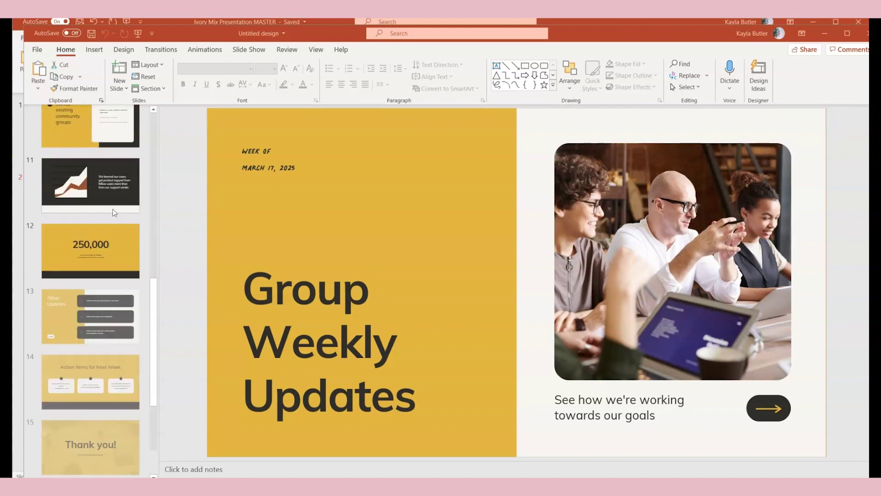
pyautogui.click(292, 334)
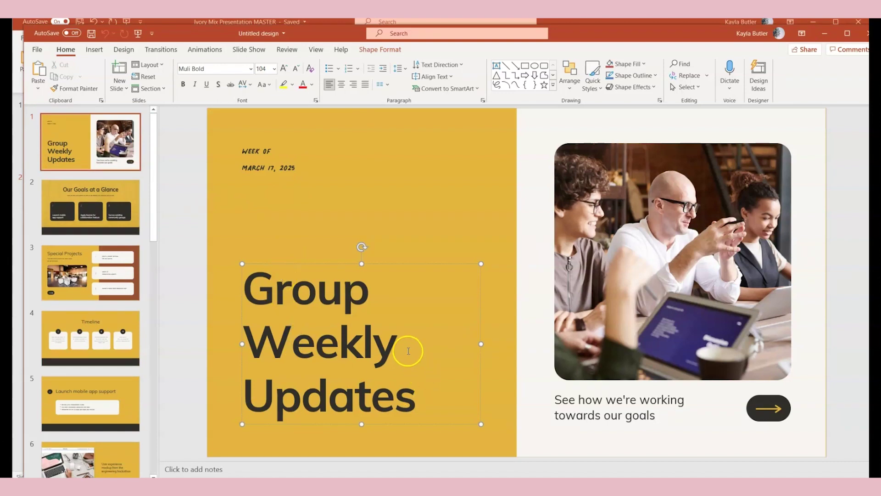
pyautogui.press('pagedown')
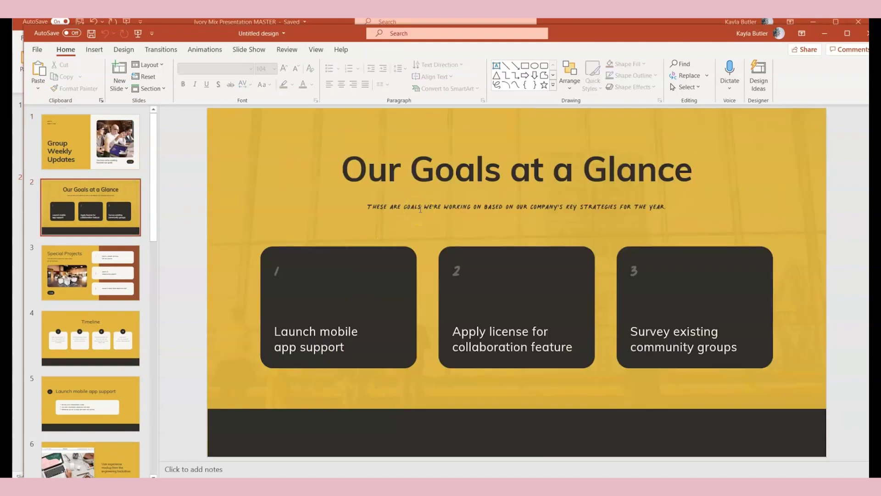
pyautogui.press('pageup')
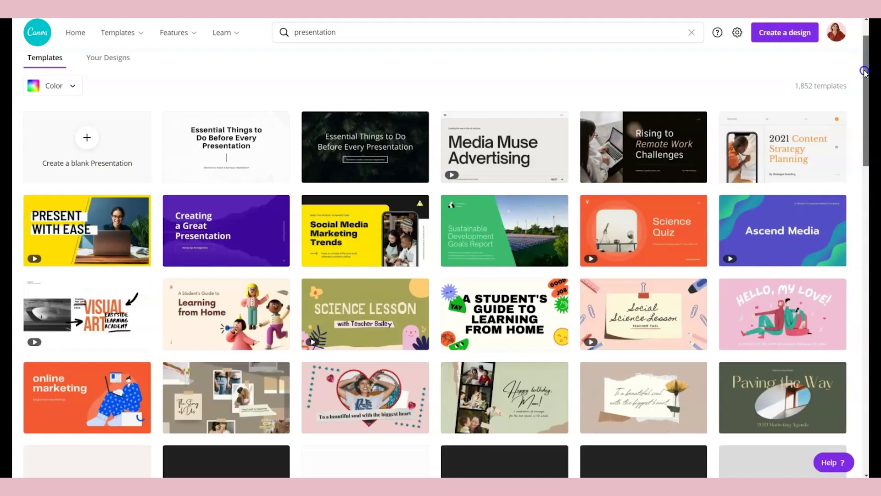
pyautogui.moveTo(864, 72); pyautogui.dragTo(868, 84)
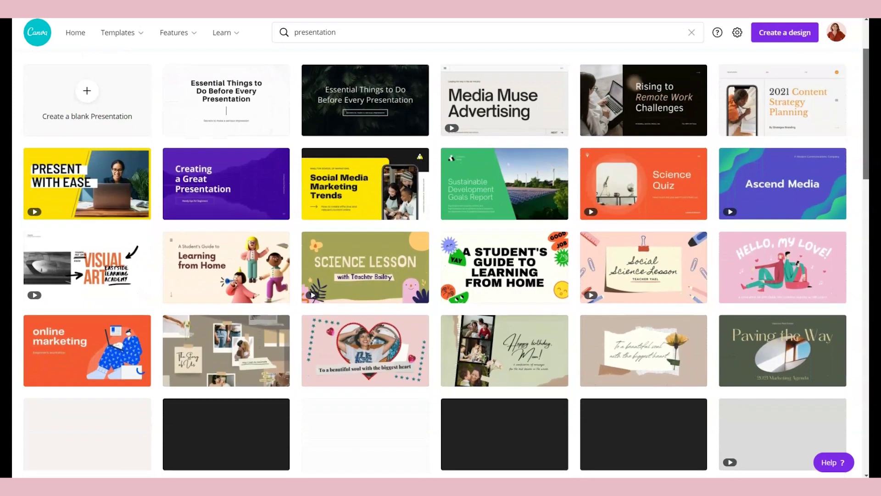
pyautogui.moveTo(867, 84); pyautogui.dragTo(868, 65)
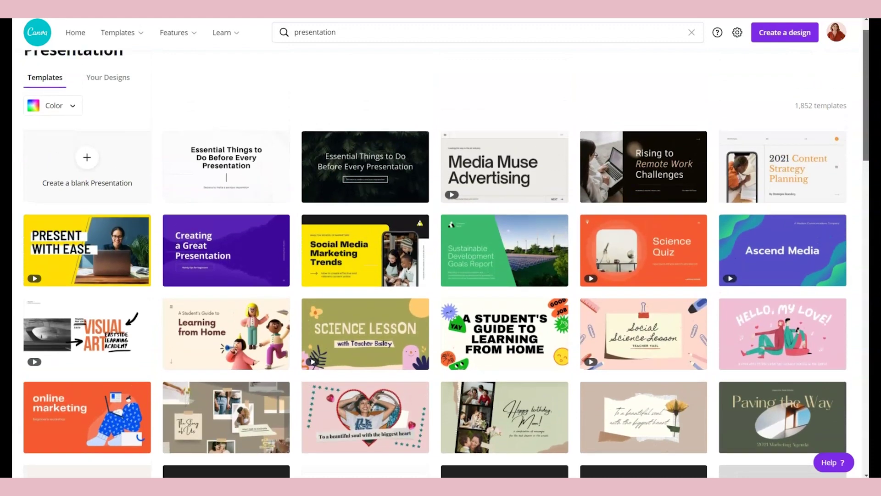